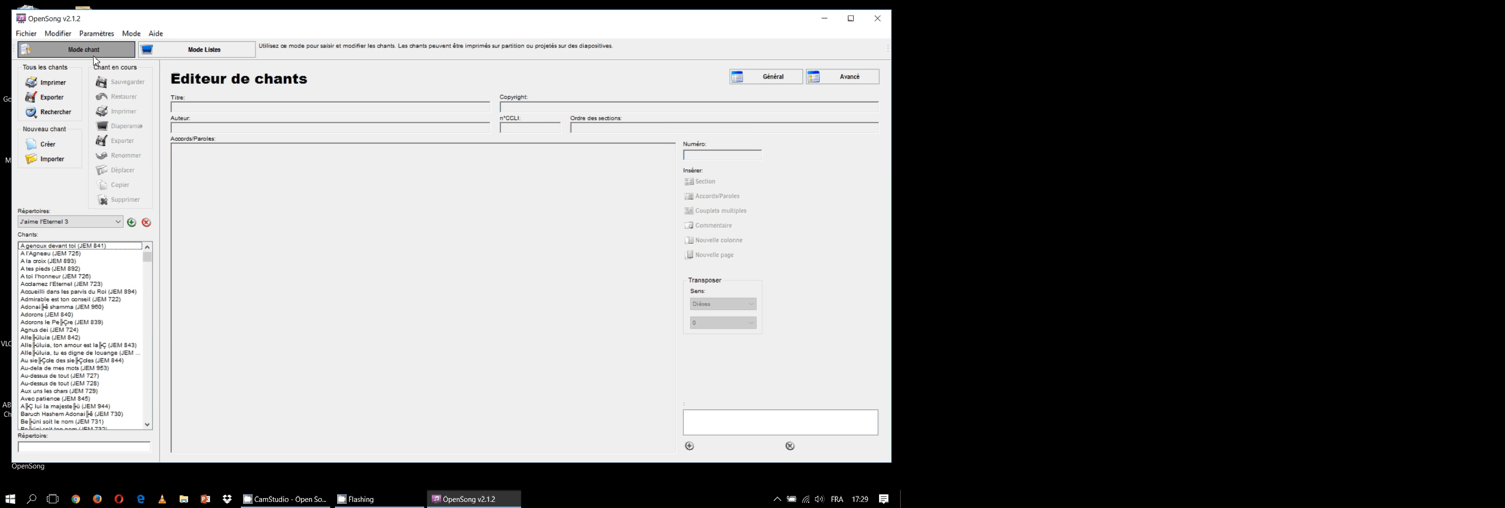
Switch to list mode, create a new list named "Culte du 21 mars 2023" and select it as the current list
click(200, 56)
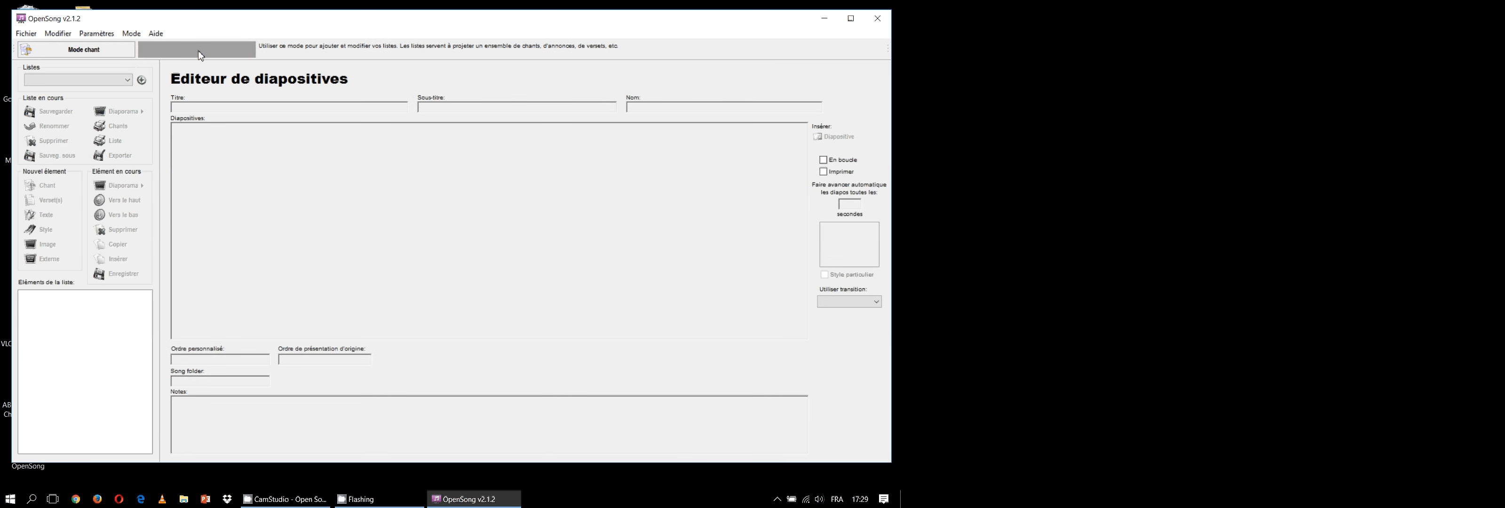
click(126, 80)
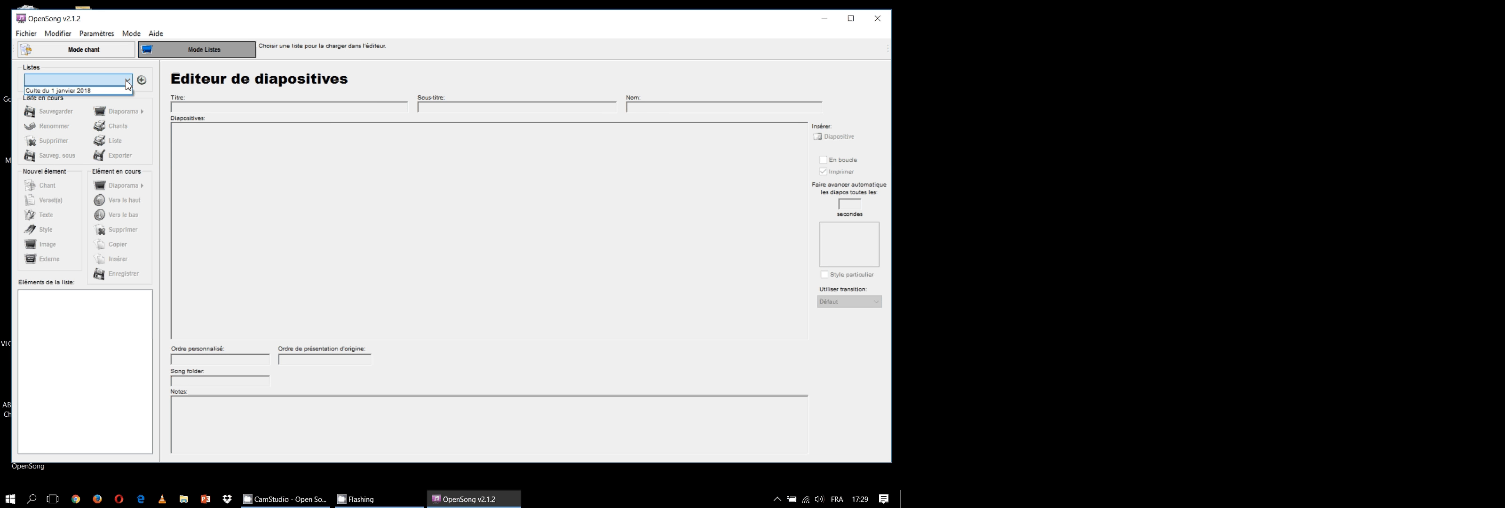
click(138, 81)
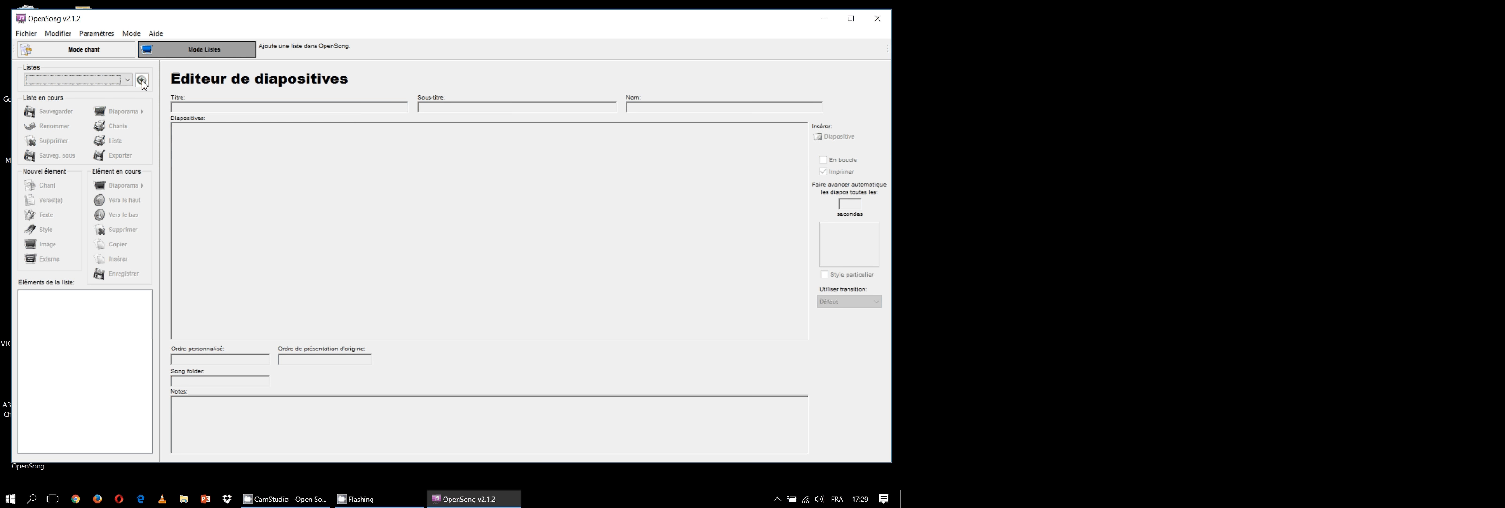
click(142, 82)
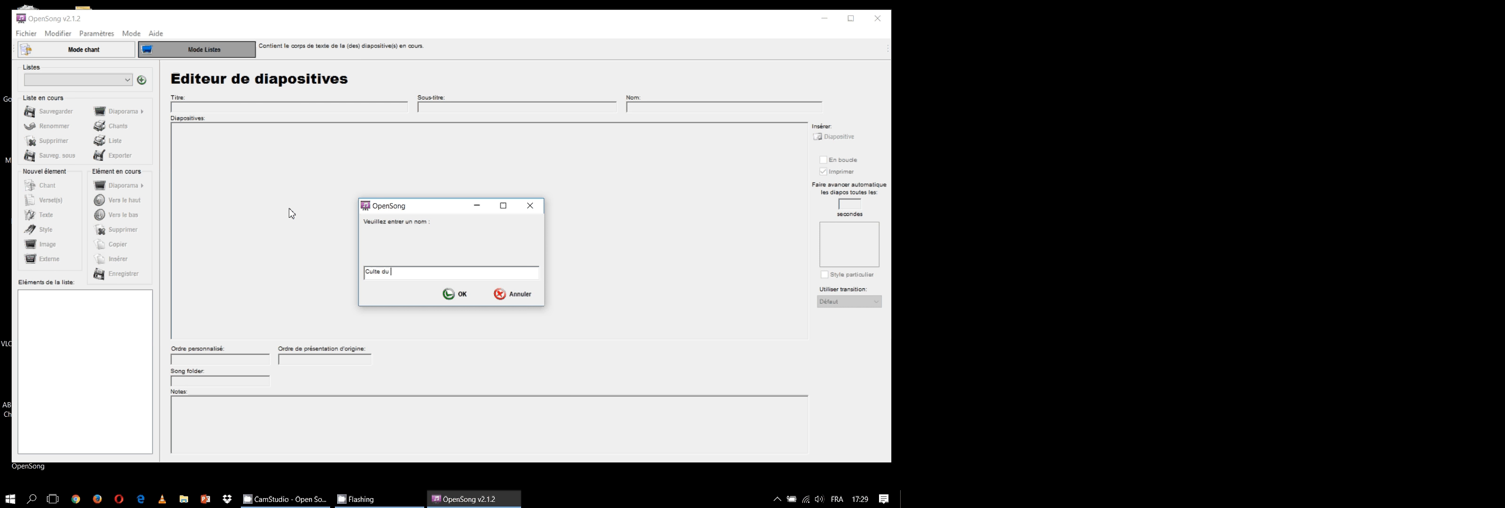
text(Culte du 21 mars 201)
click(445, 293)
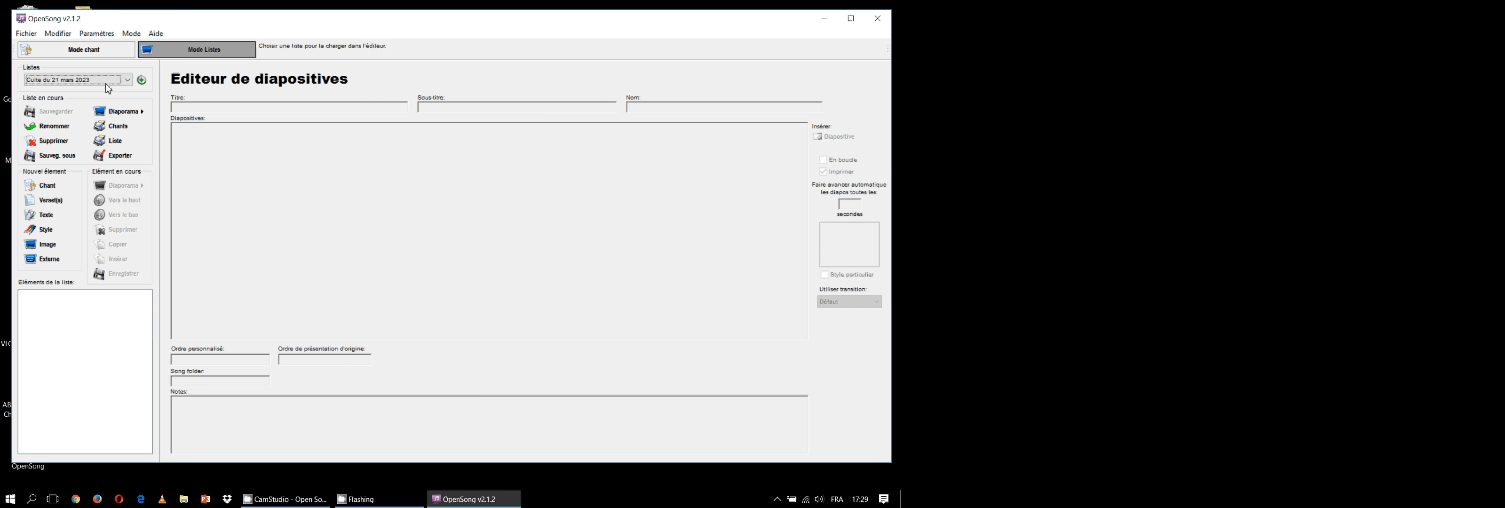
click(85, 82)
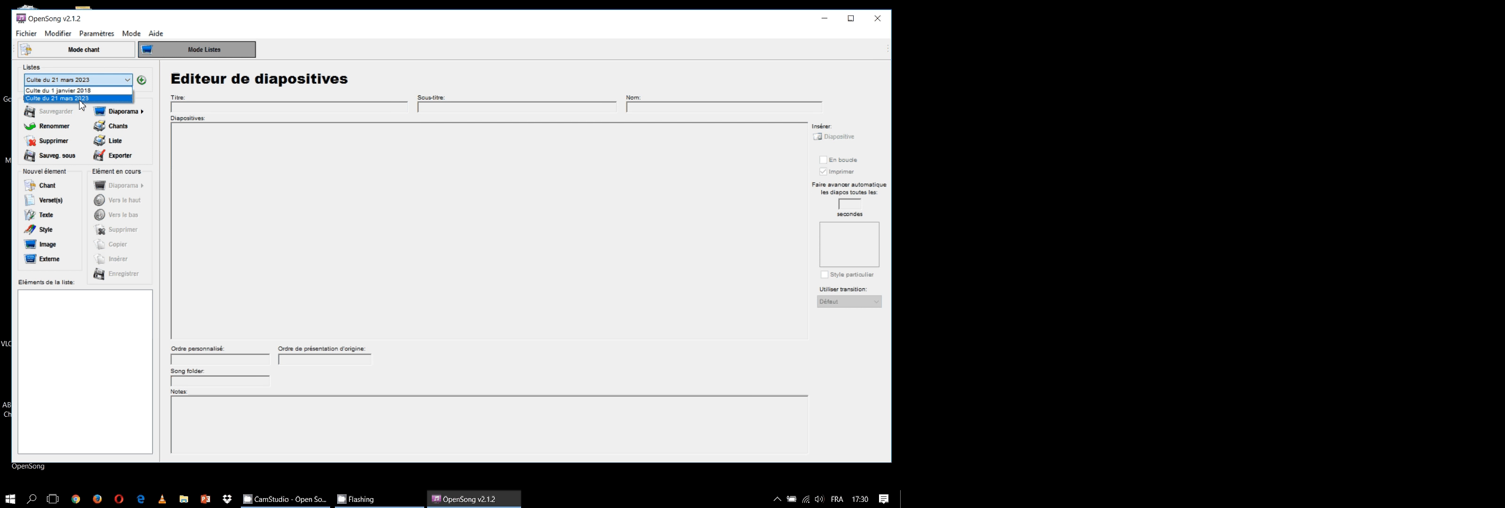
click(80, 101)
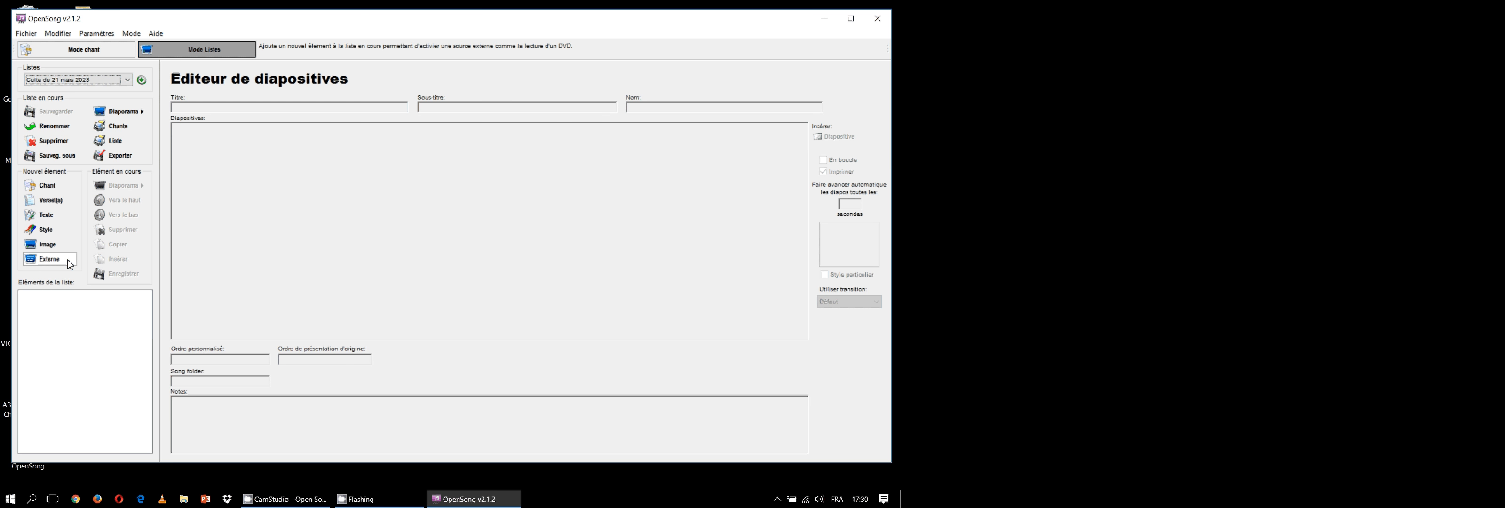
Search all songbooks for JEM732 and add the song "Béni soit ton Nom" to the list
click(59, 186)
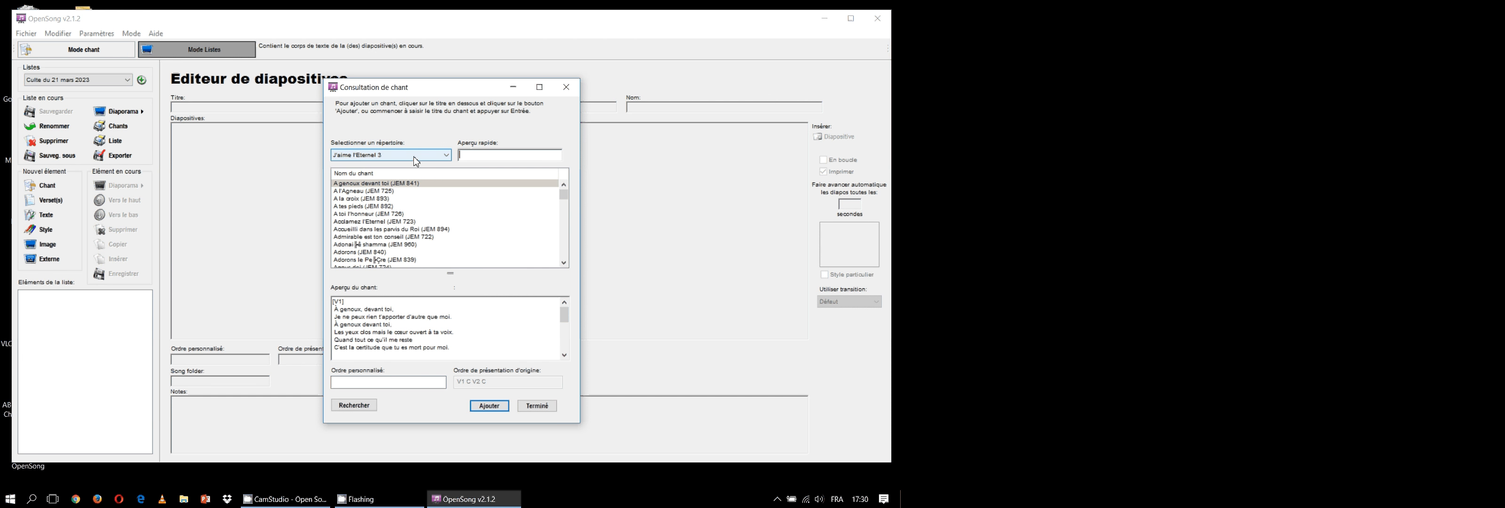
click(433, 156)
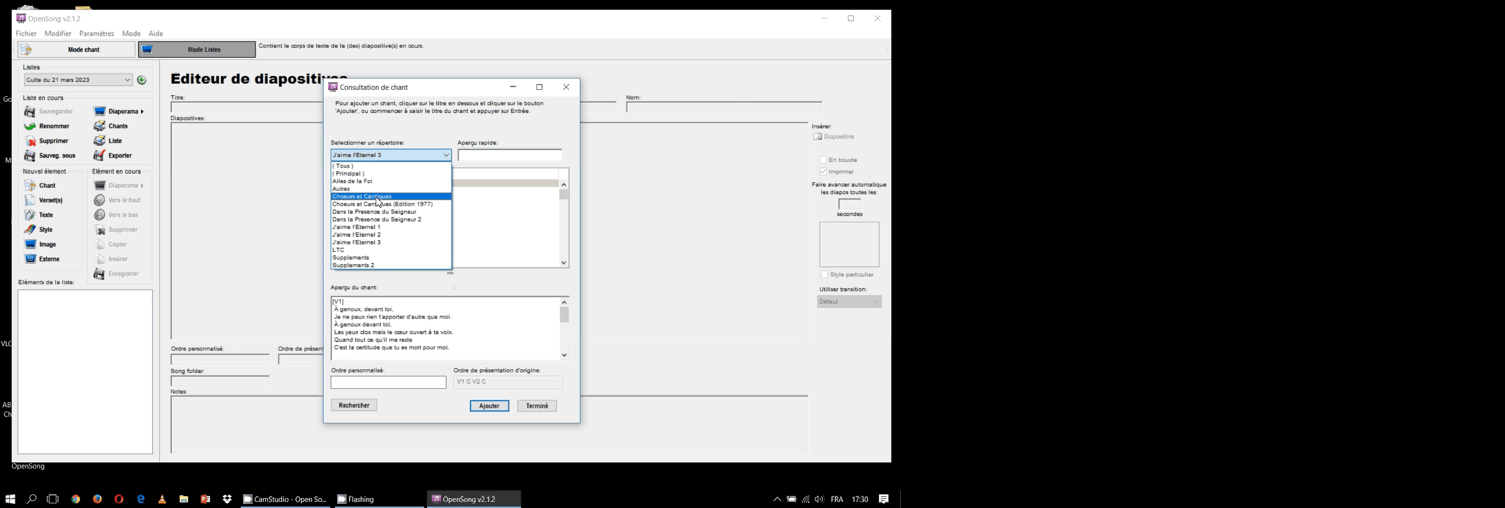
click(364, 169)
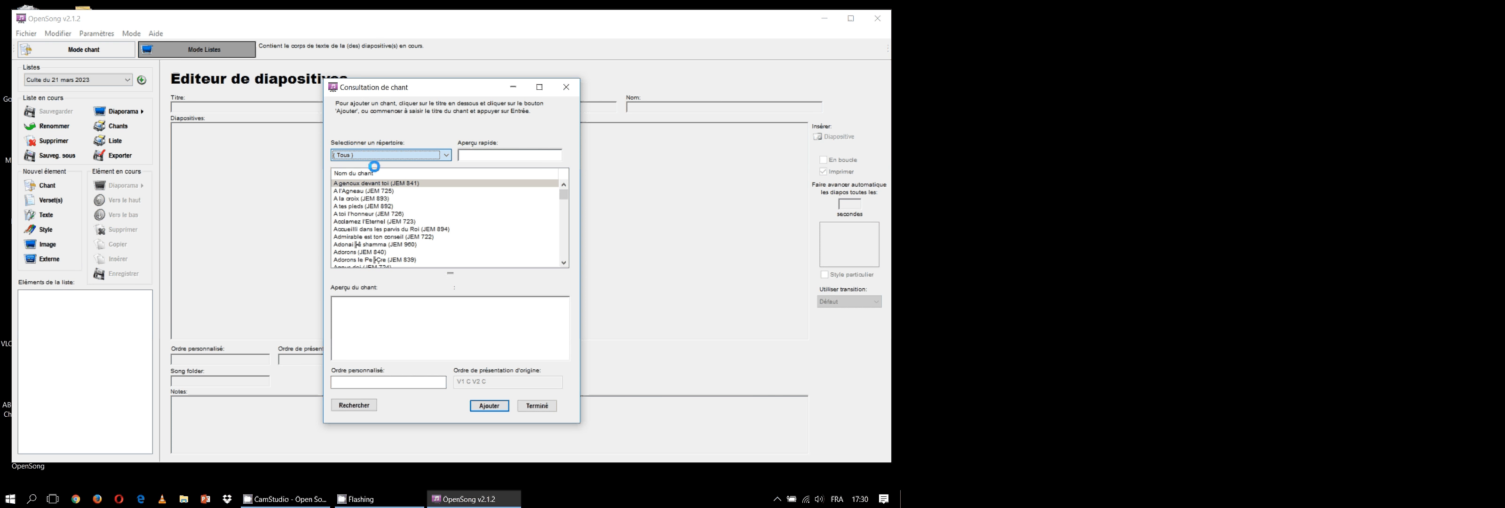
click(494, 155)
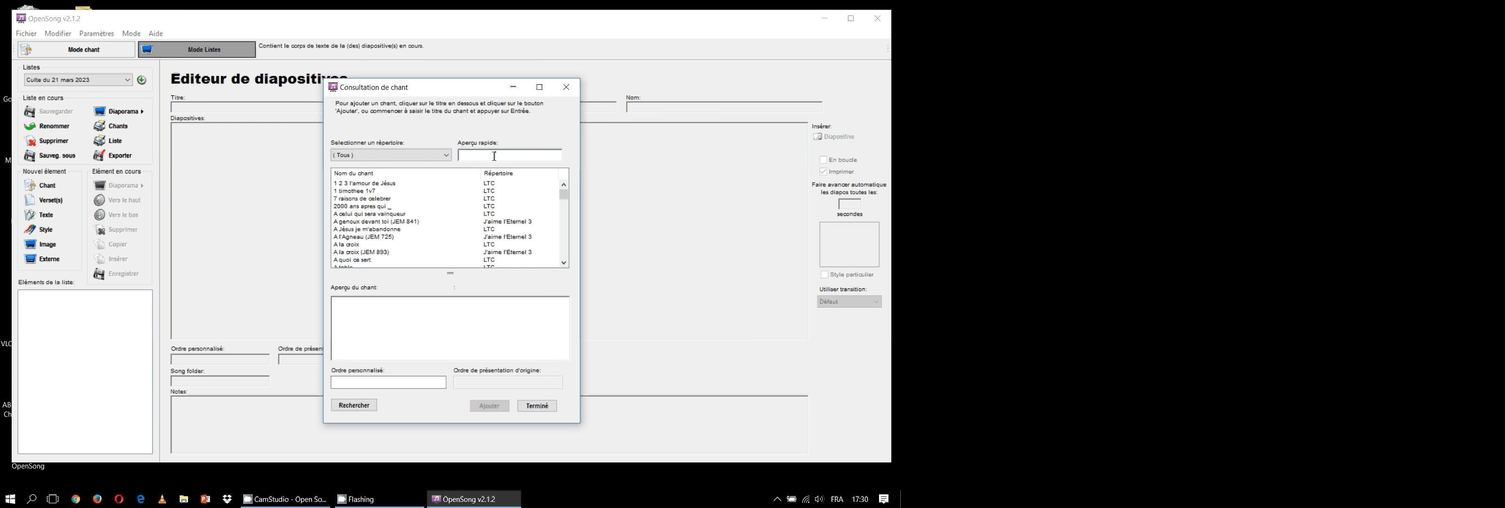
text(JEM)
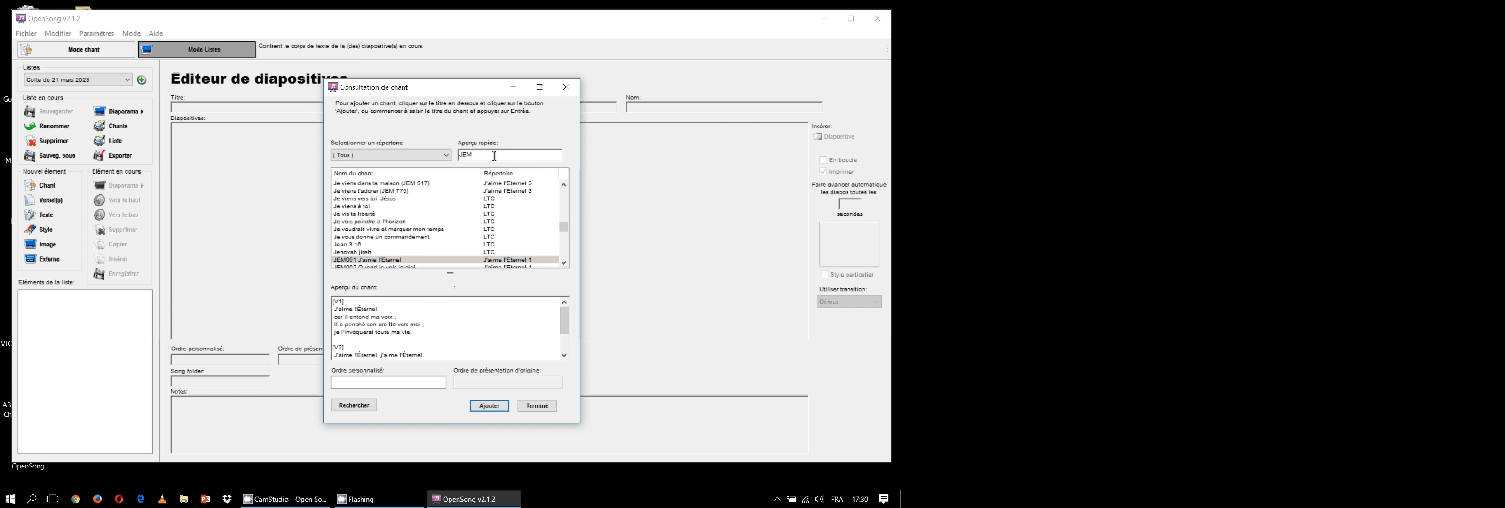
text(732)
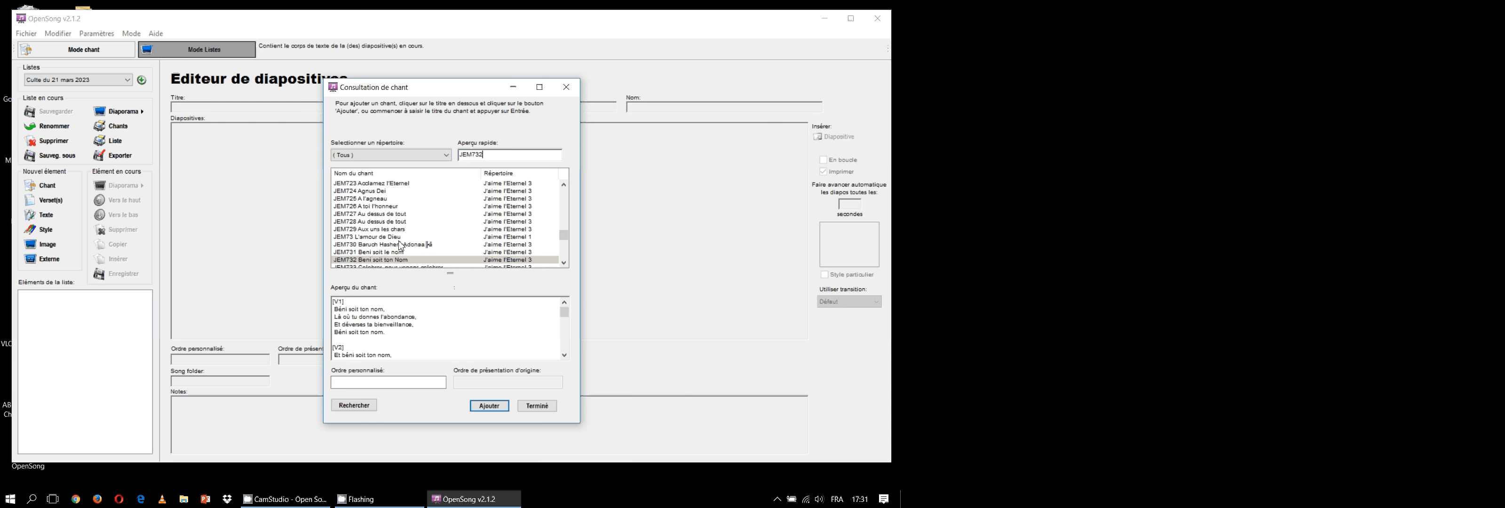
click(383, 260)
click(491, 407)
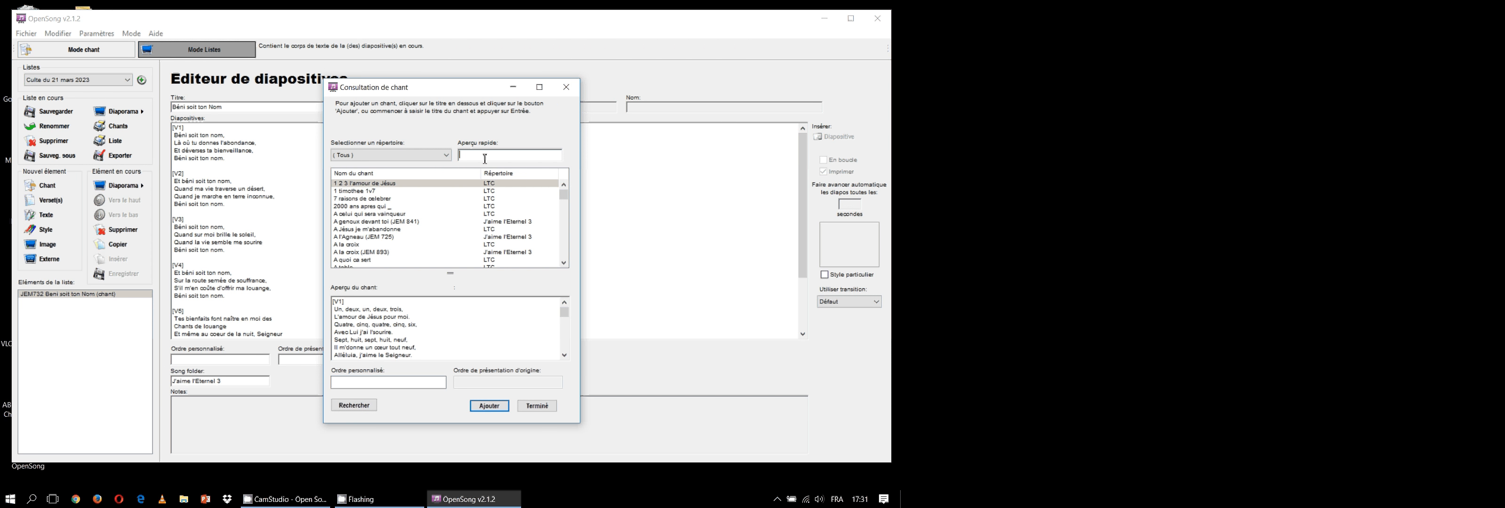
Find JEM72 "Torrents d'amour et de grâce" and add it to the list
text(JEM)
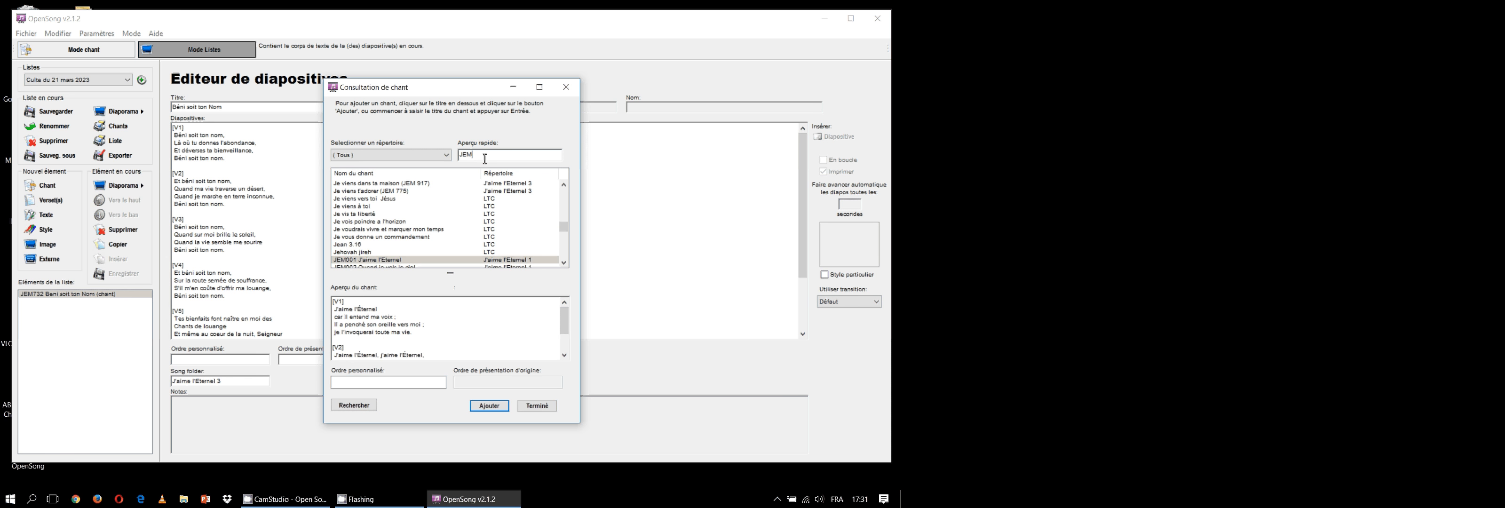
text(72)
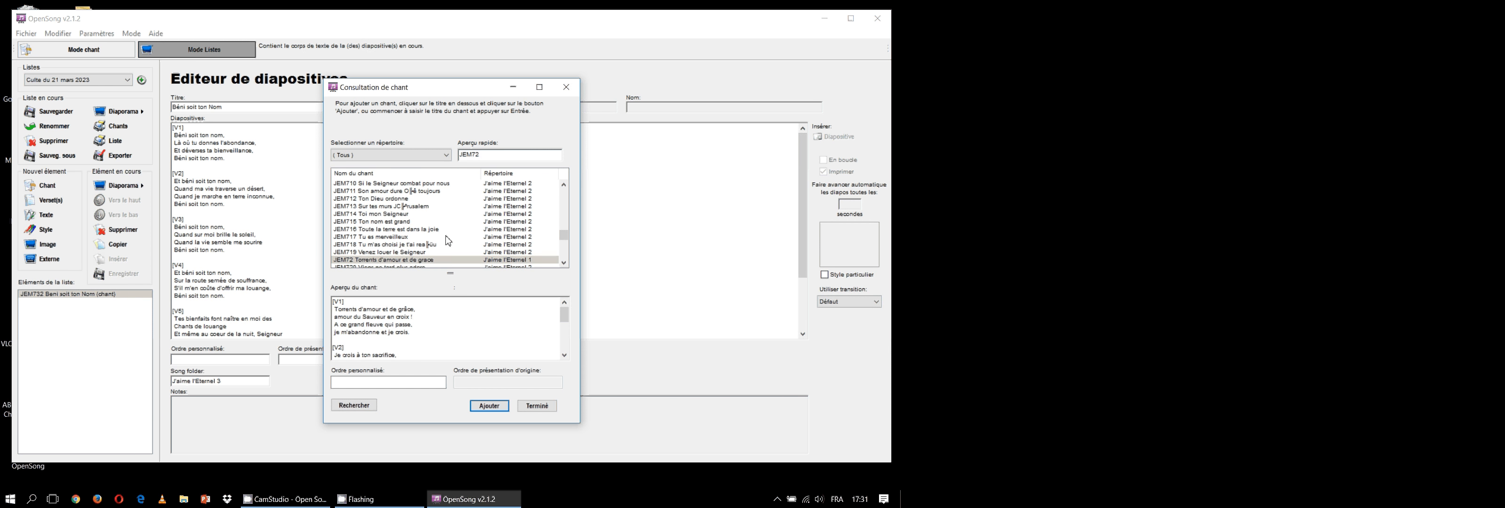
click(489, 406)
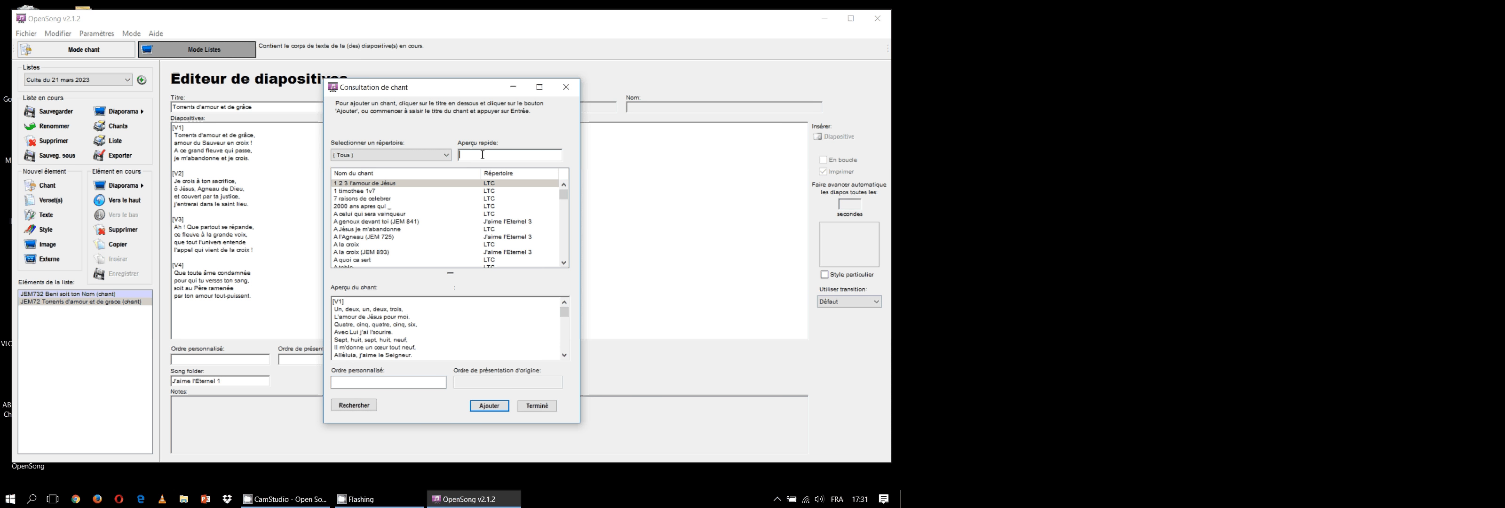
text(JEM)
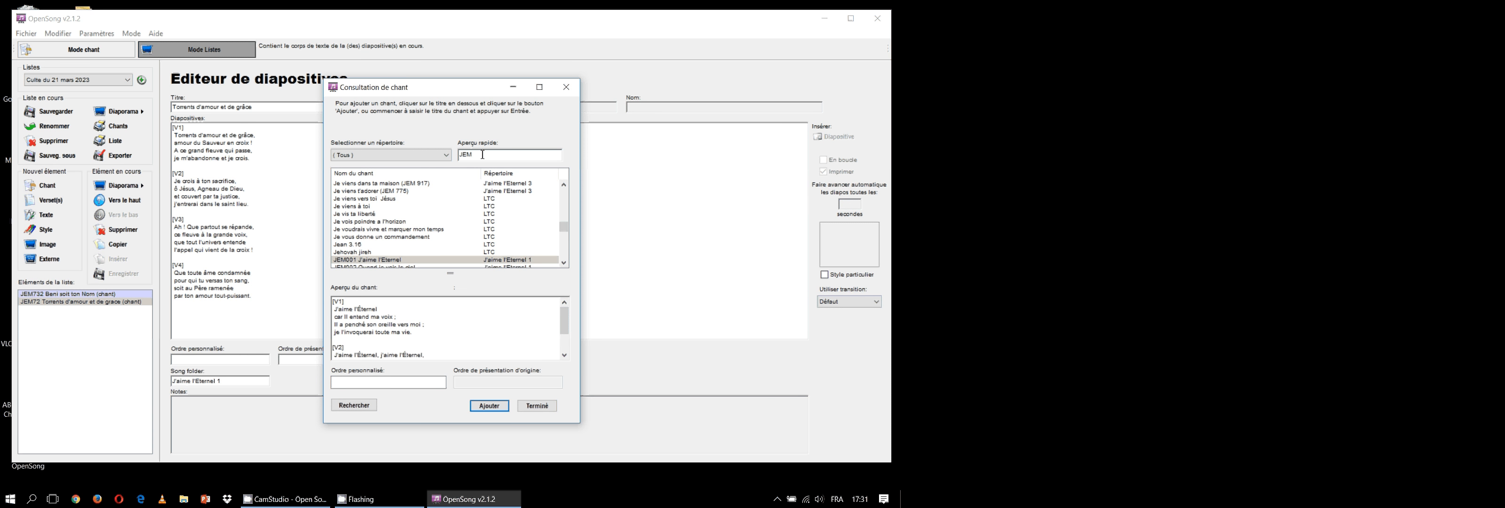
text(410)
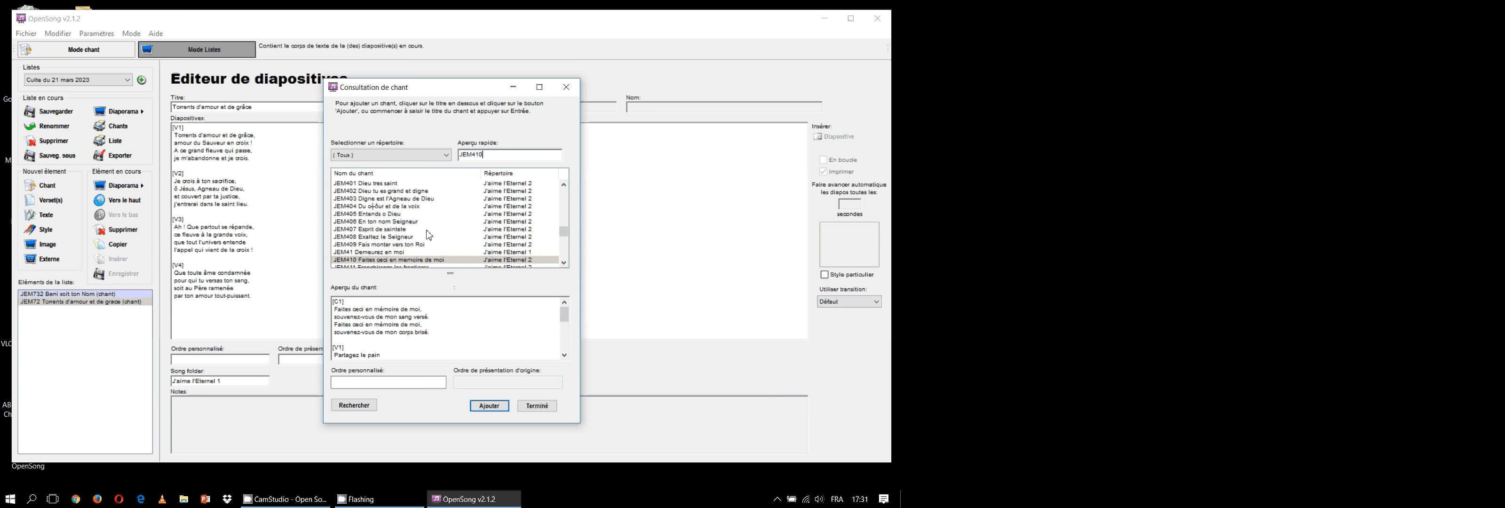
click(405, 260)
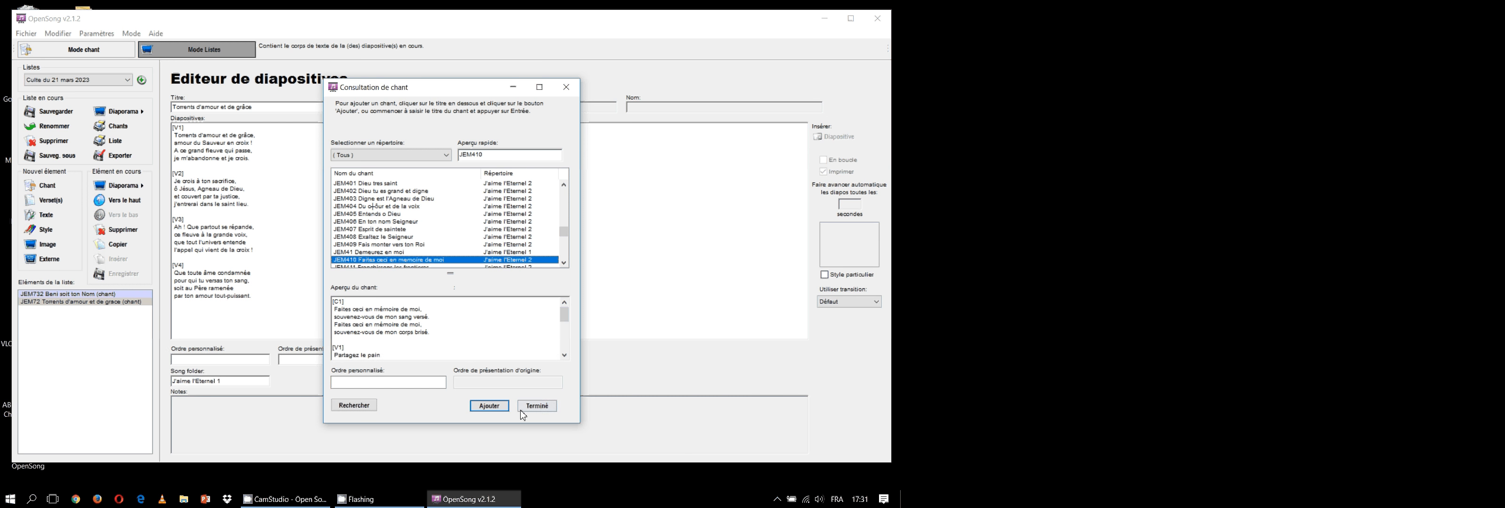
click(537, 406)
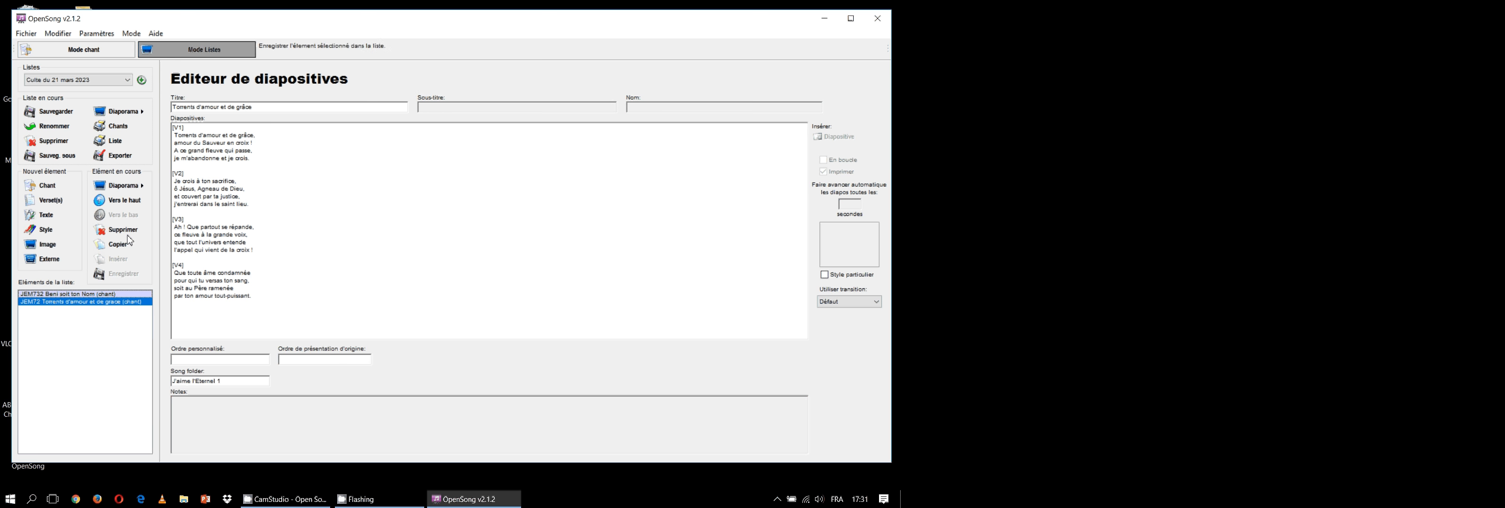
Add the song JEM410 "Faites ceci en mémoire de moi" to the list and finish the song lookup
click(51, 186)
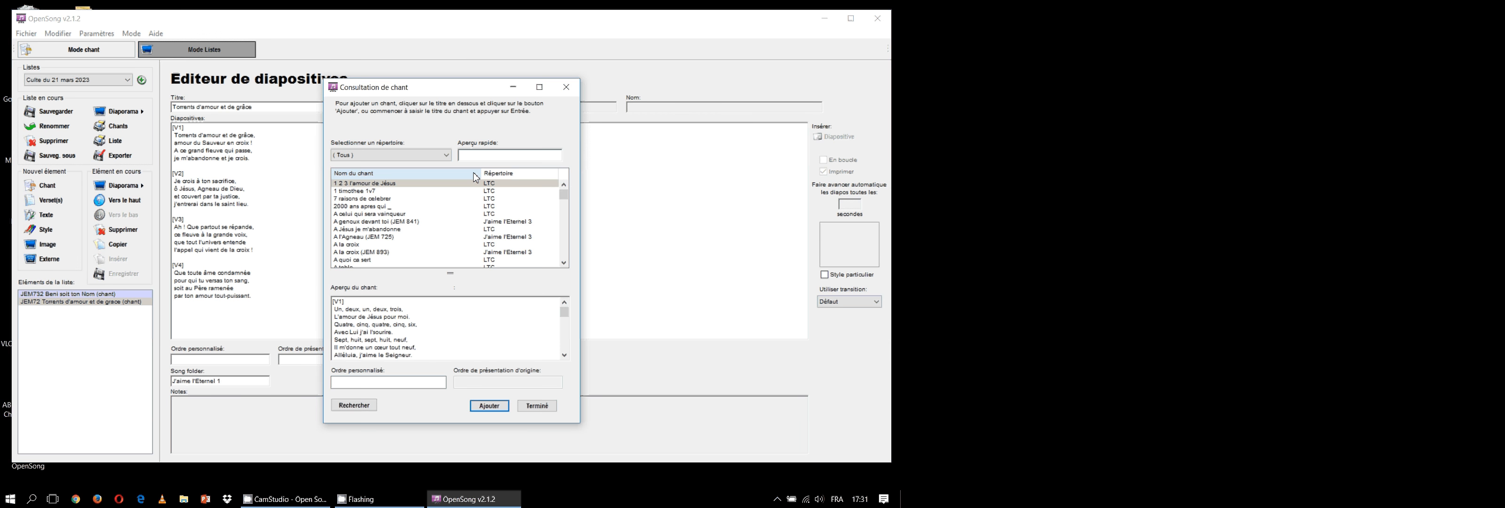
text(J)
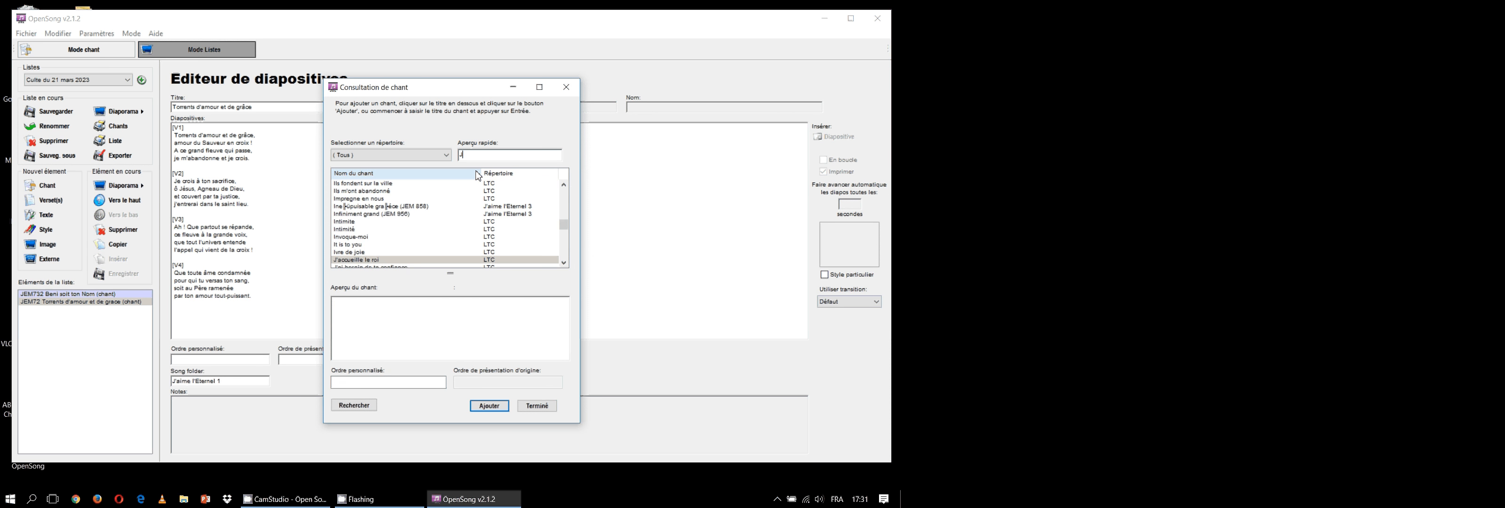
text(EM410)
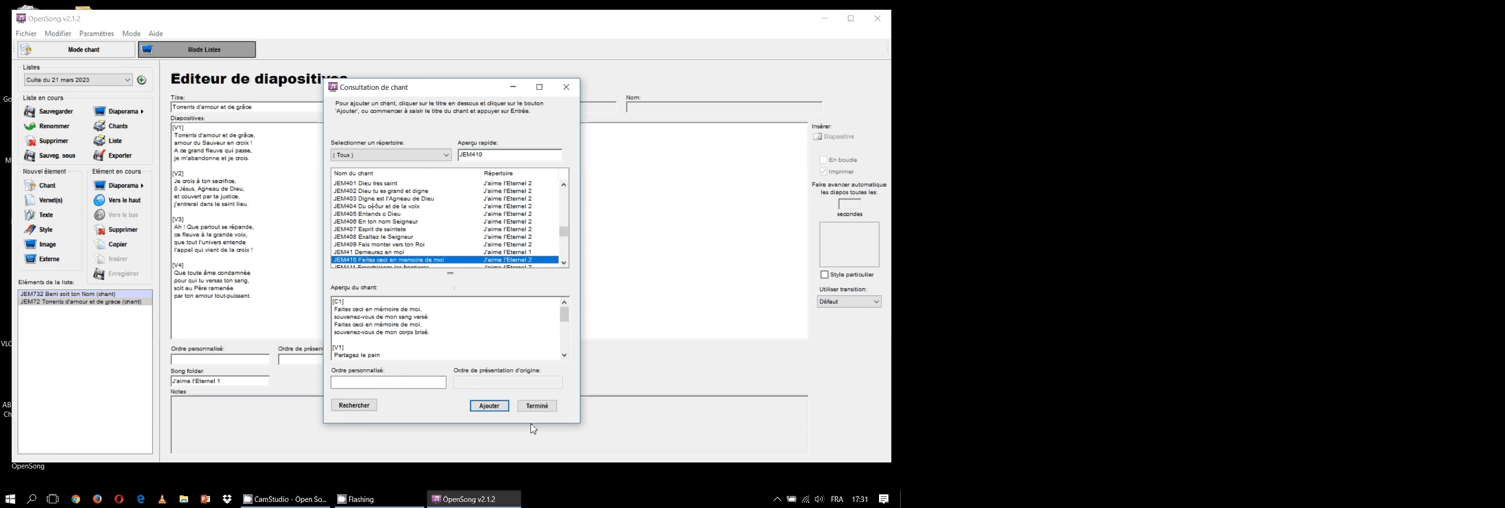
click(497, 409)
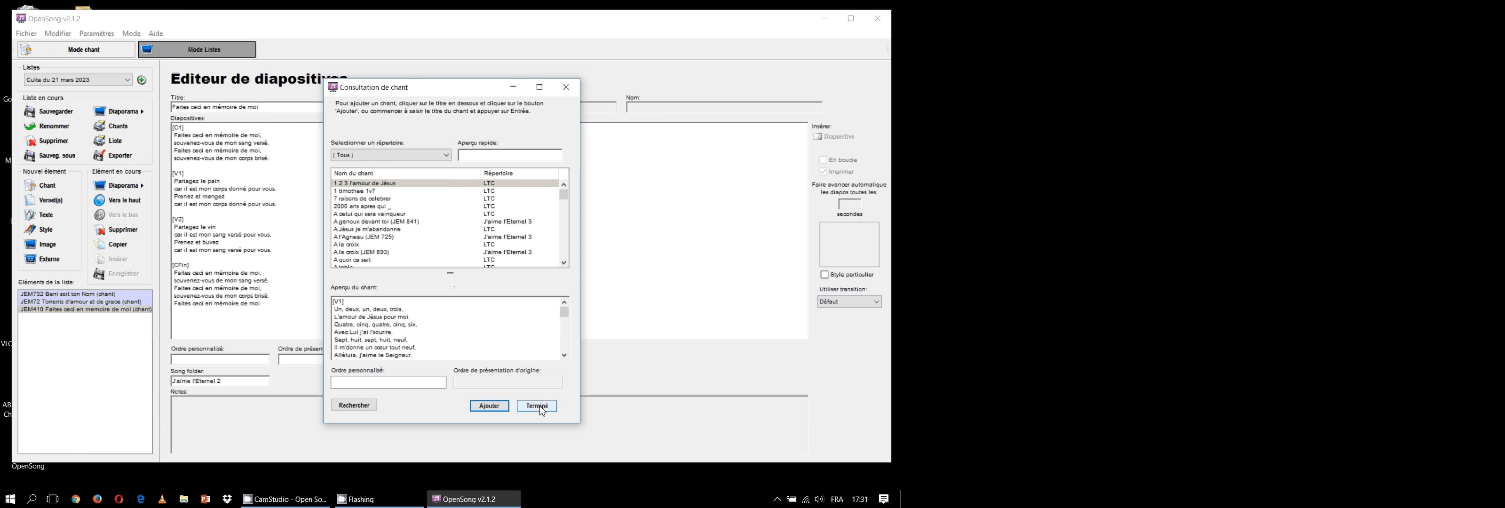
click(445, 155)
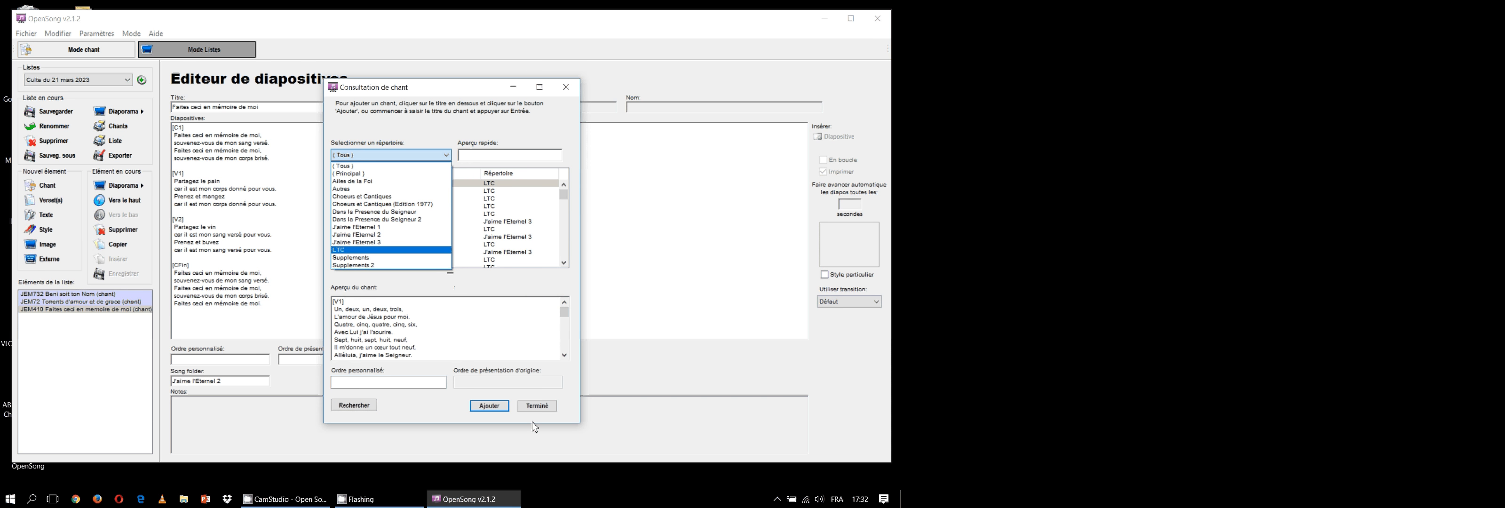
click(539, 407)
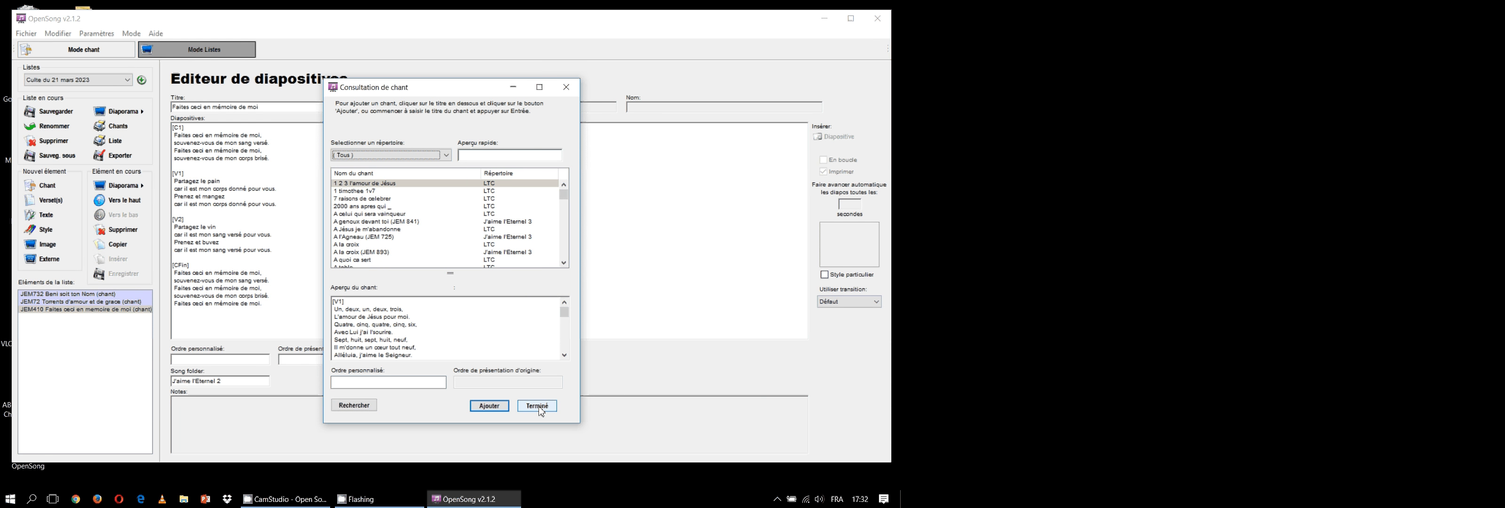
click(537, 406)
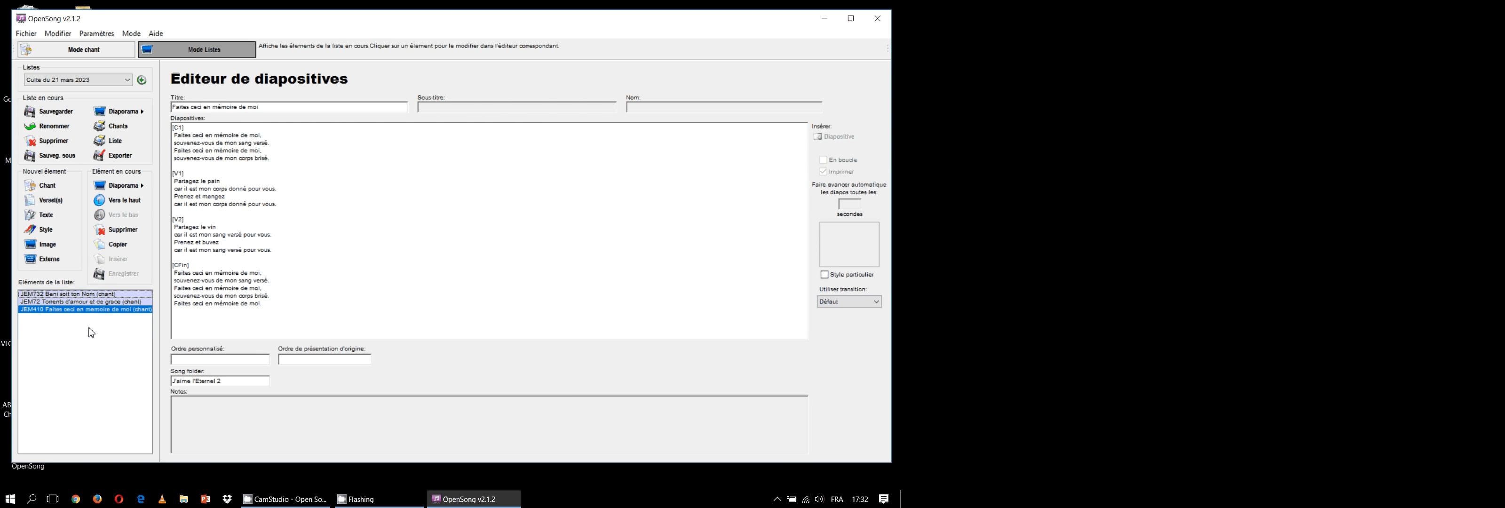
Review the lyrics slides of the songs in the list, including JEM732 and JEM72
click(87, 301)
click(76, 293)
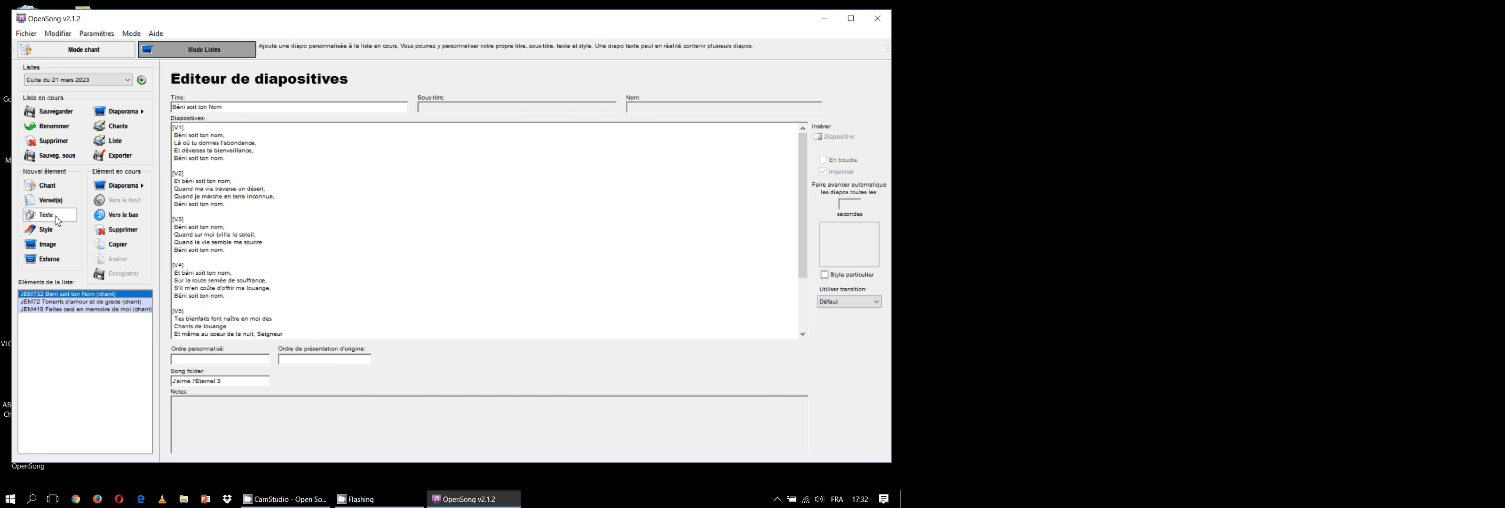
click(72, 302)
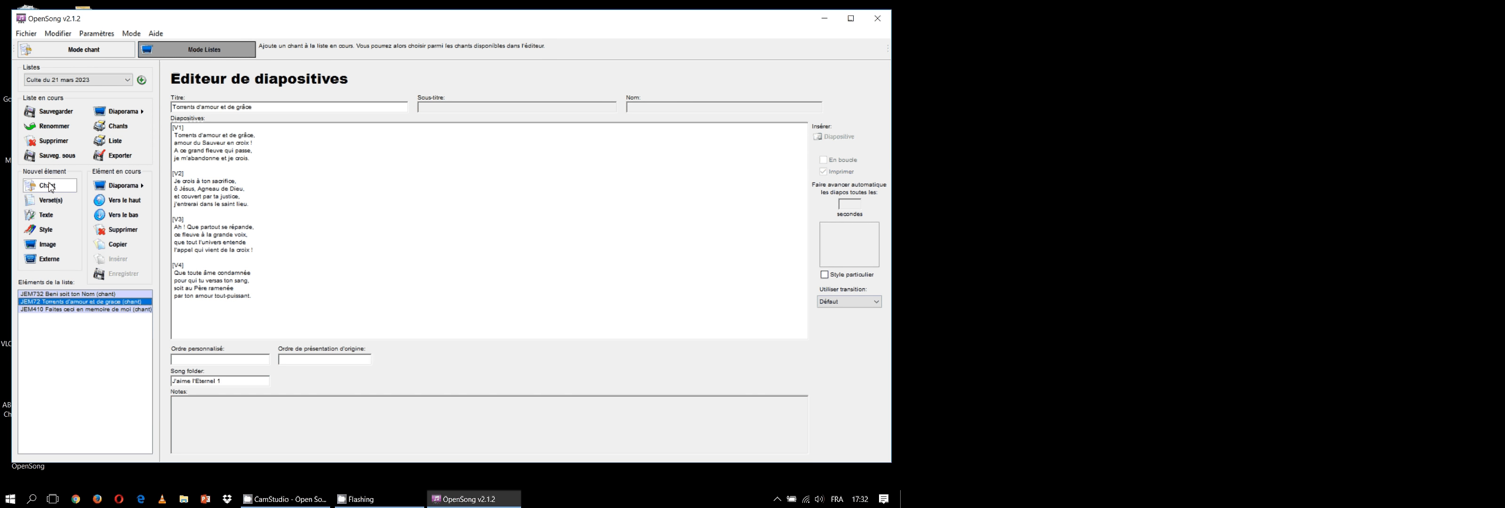
Add the Bible passage Actes 10:8-19 in the LSG version to the list and finish the passage lookup
click(50, 200)
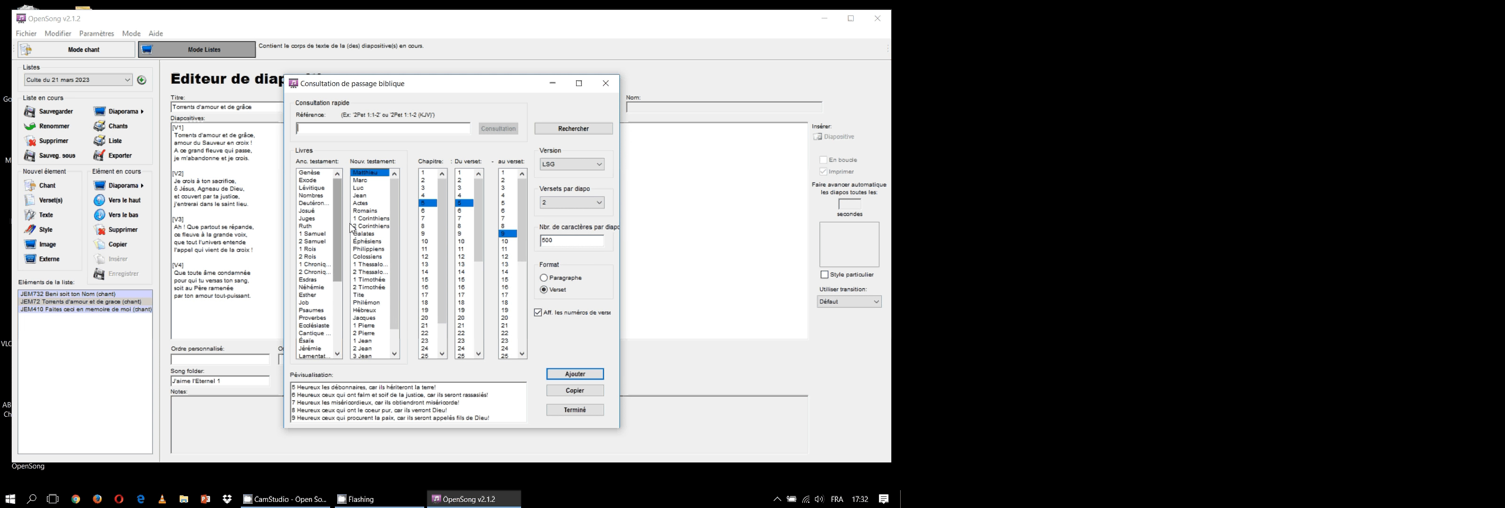
click(600, 166)
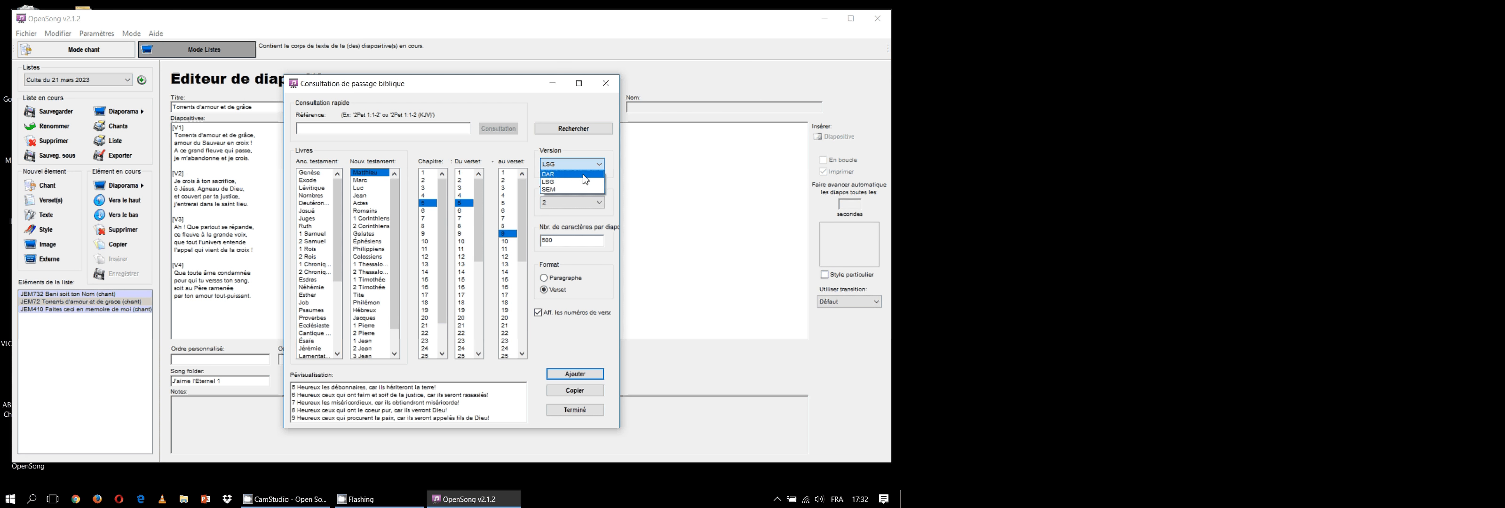
click(619, 174)
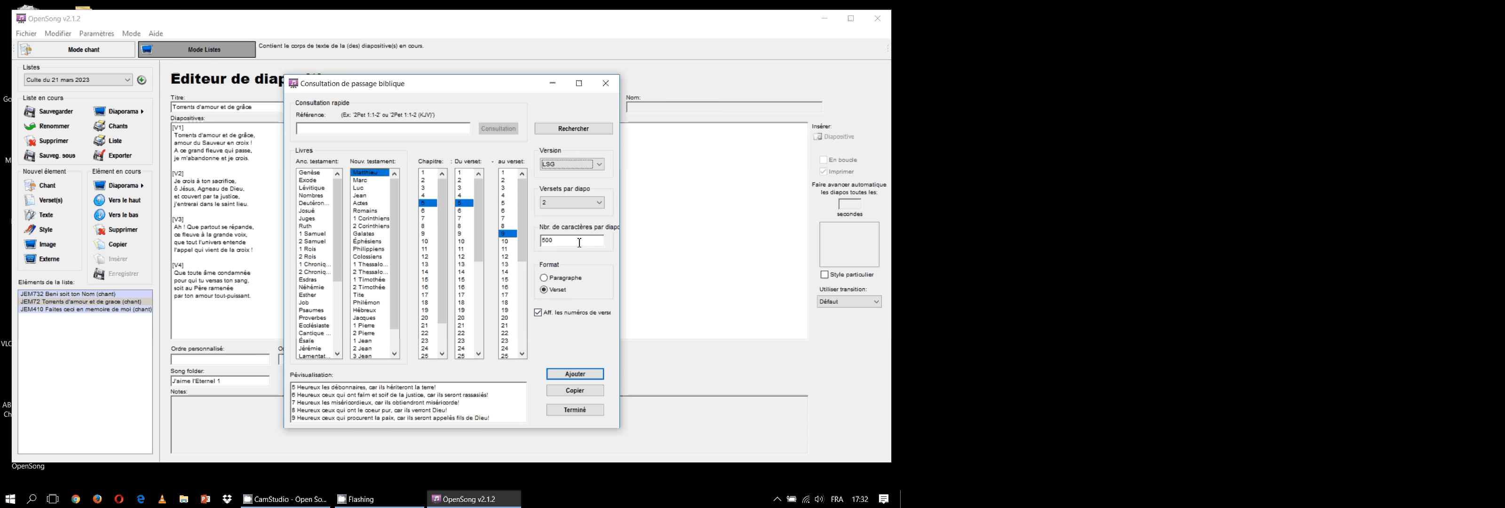
click(363, 204)
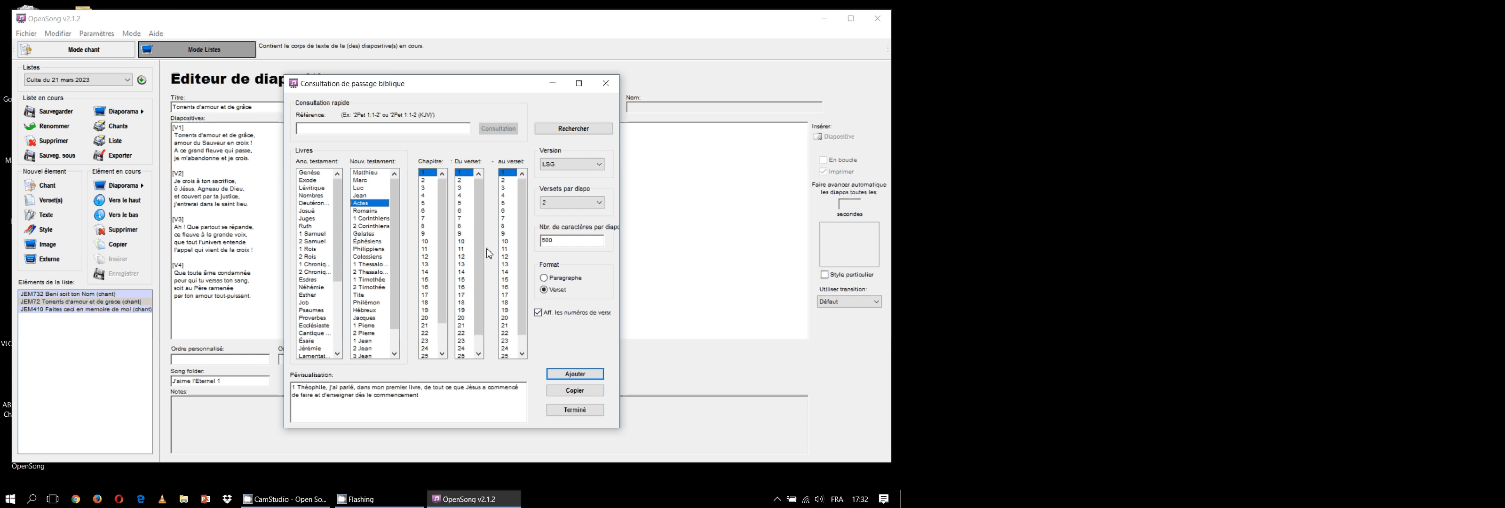
click(427, 242)
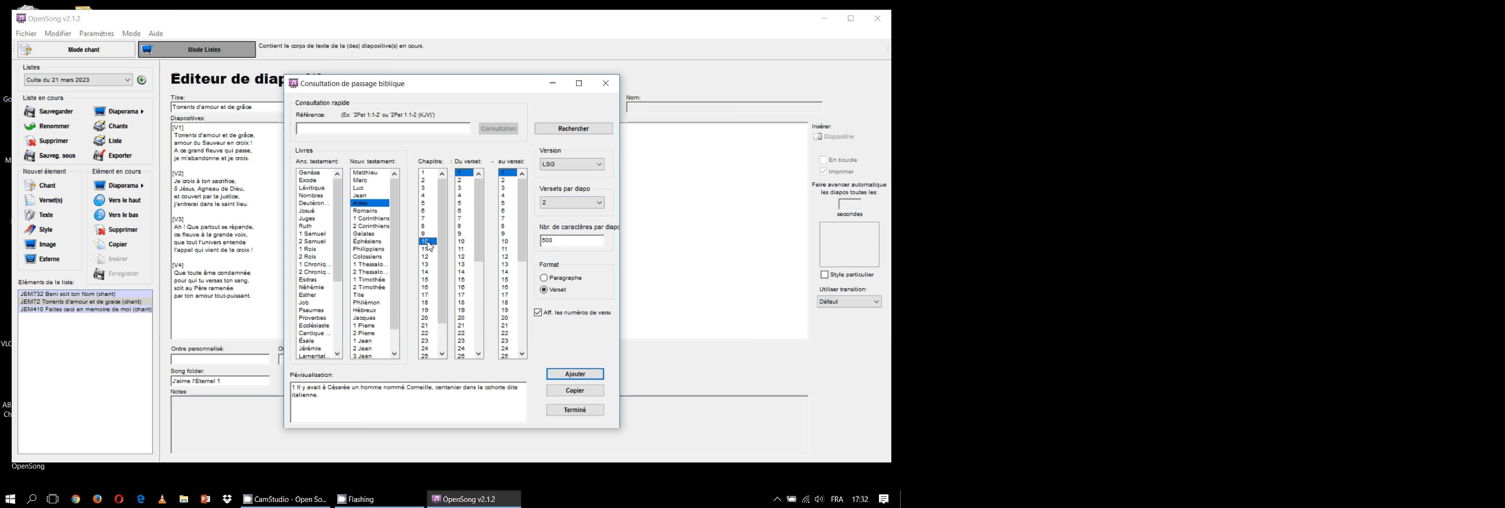
click(464, 226)
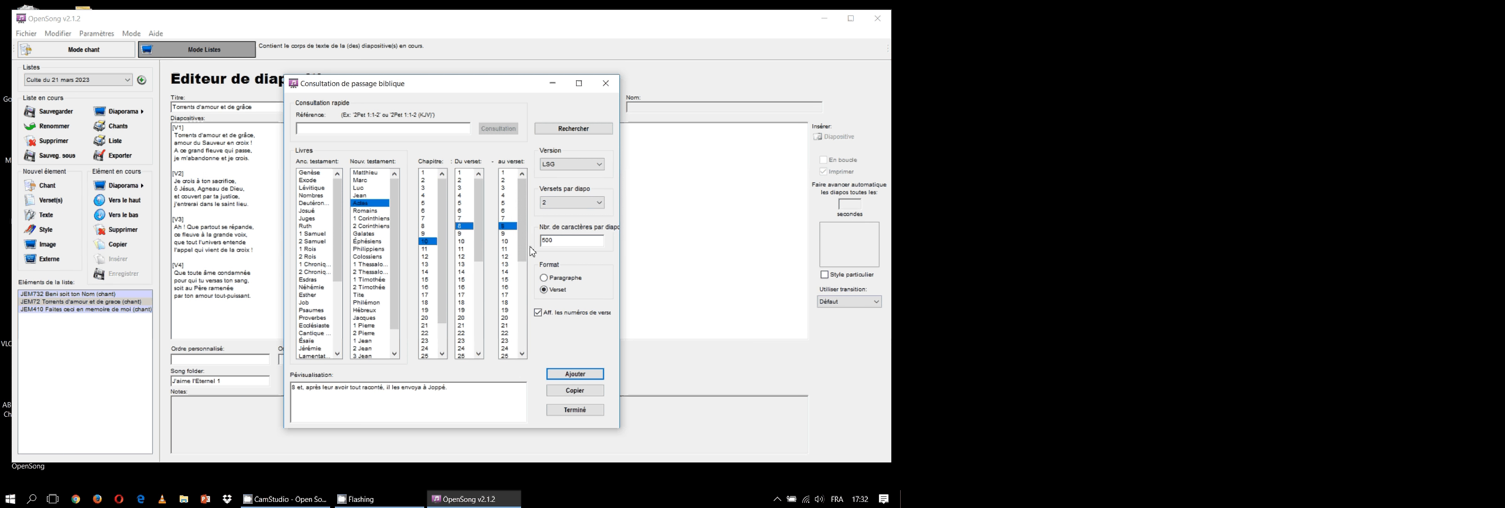
click(508, 310)
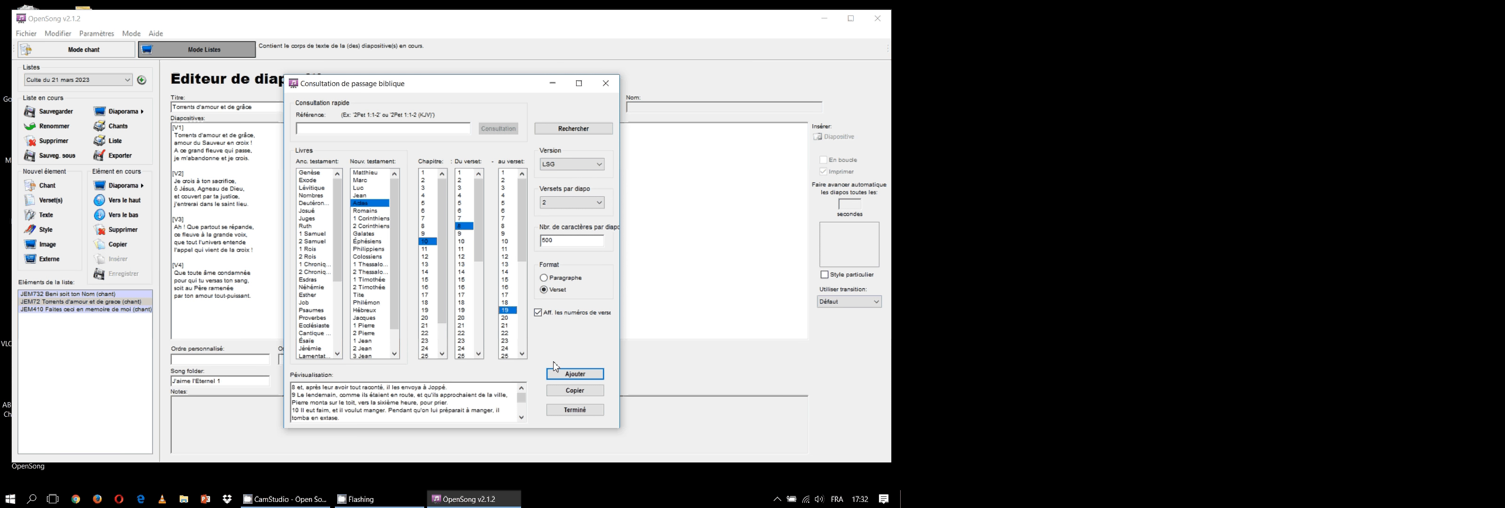
click(574, 375)
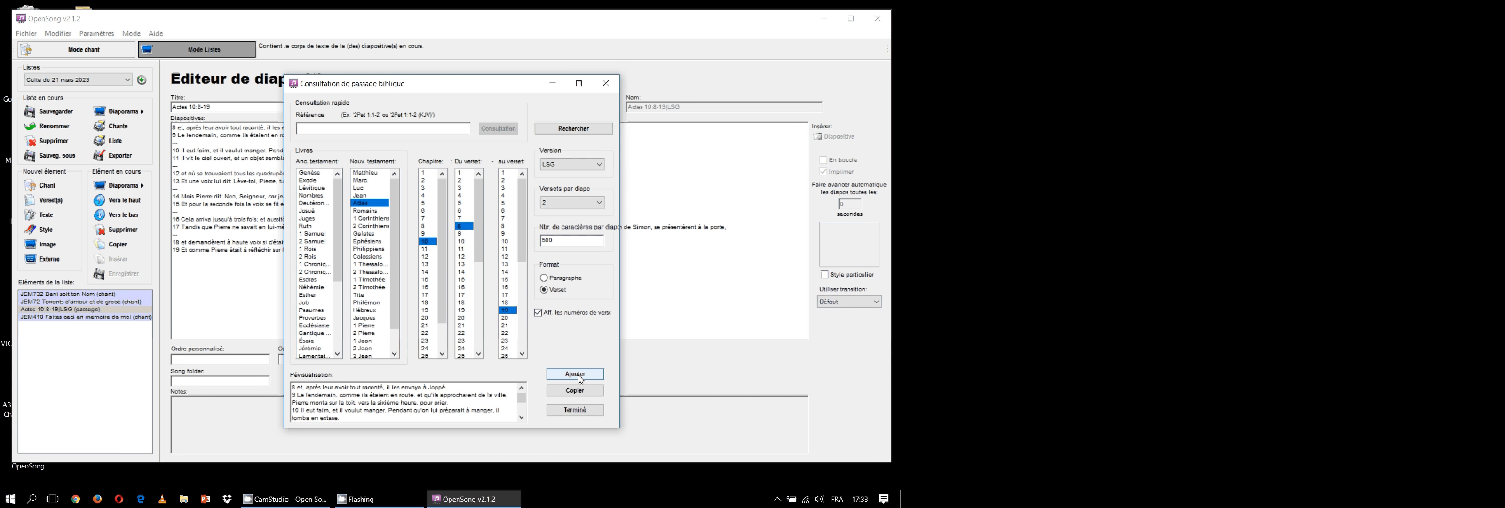
click(575, 409)
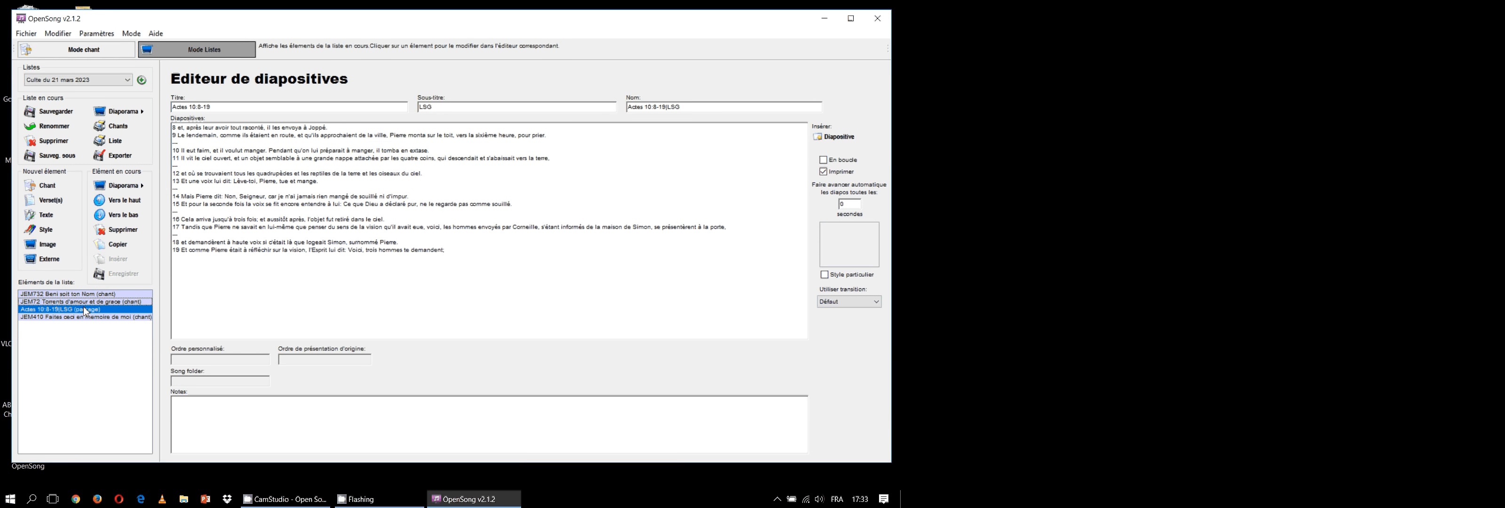
Review the slide contents of "Torrents d'amour et de grâce", the Actes 10 passage and "Faites ceci en mémoire de moi" in the list
click(59, 302)
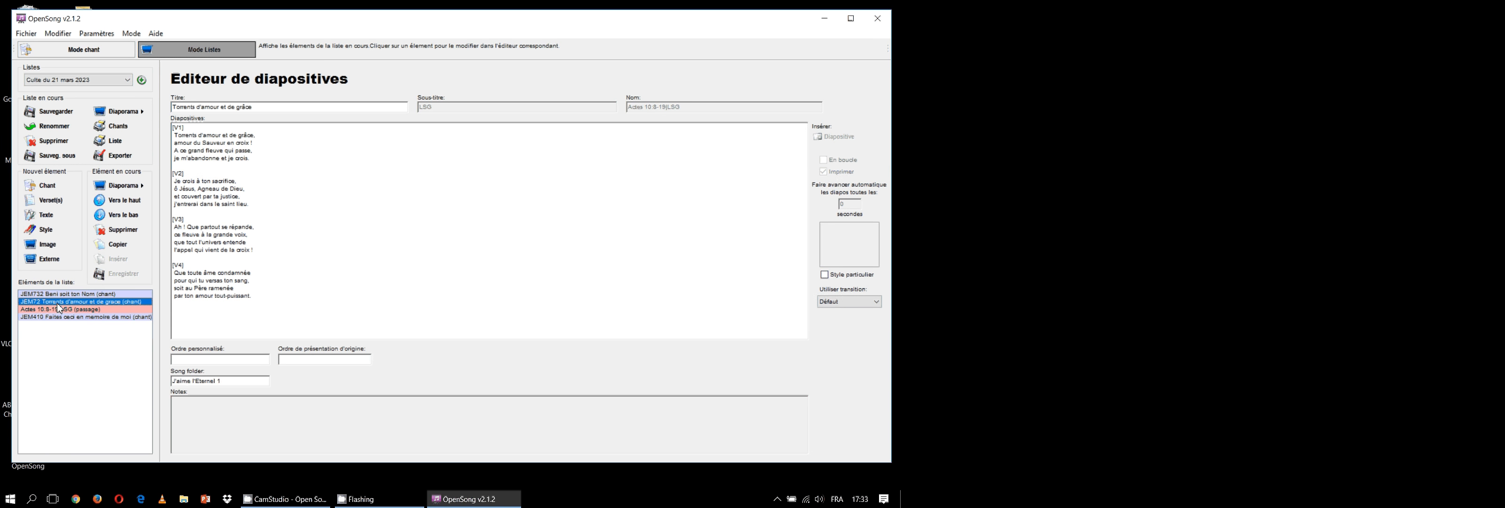
click(58, 309)
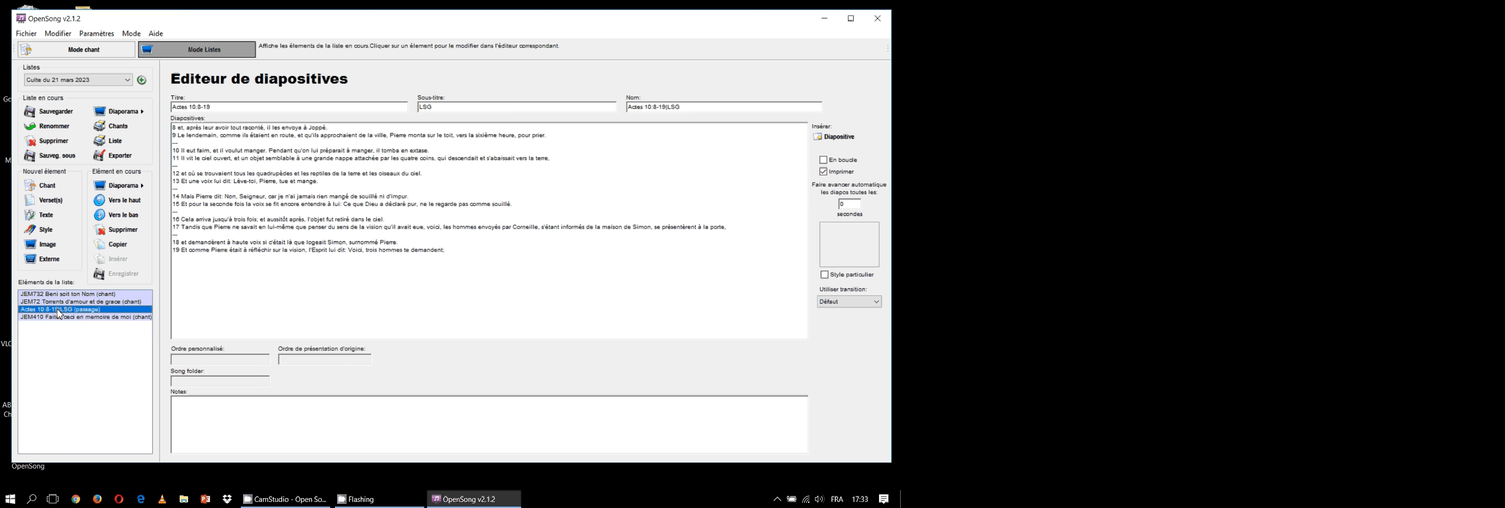
click(59, 317)
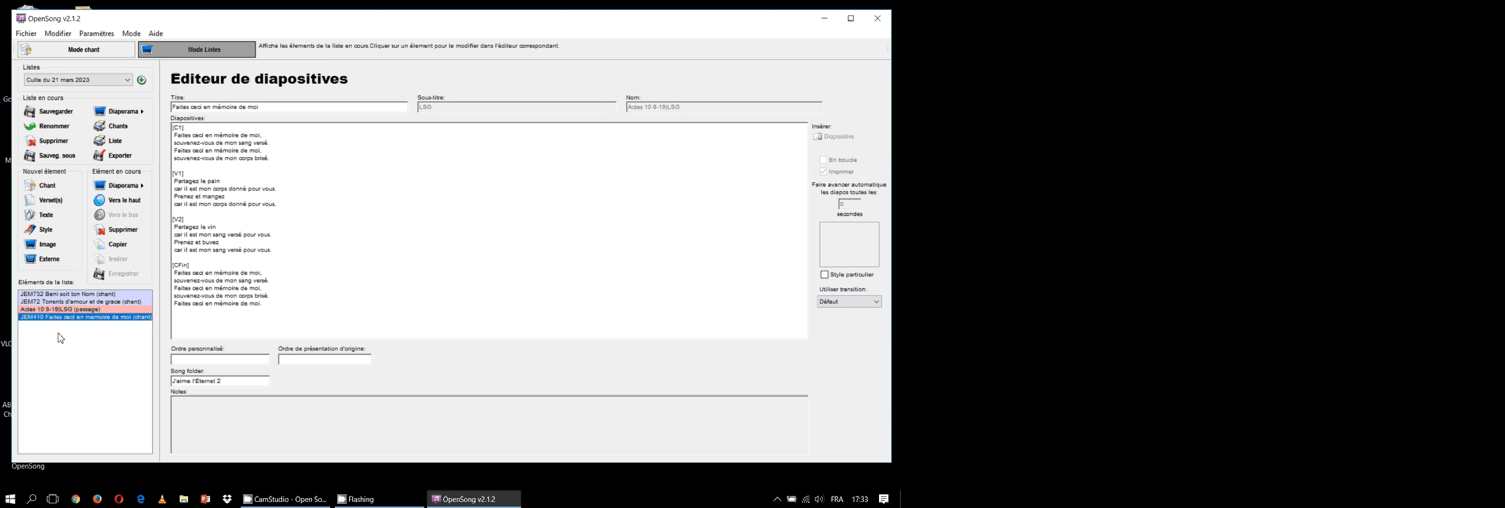
click(60, 337)
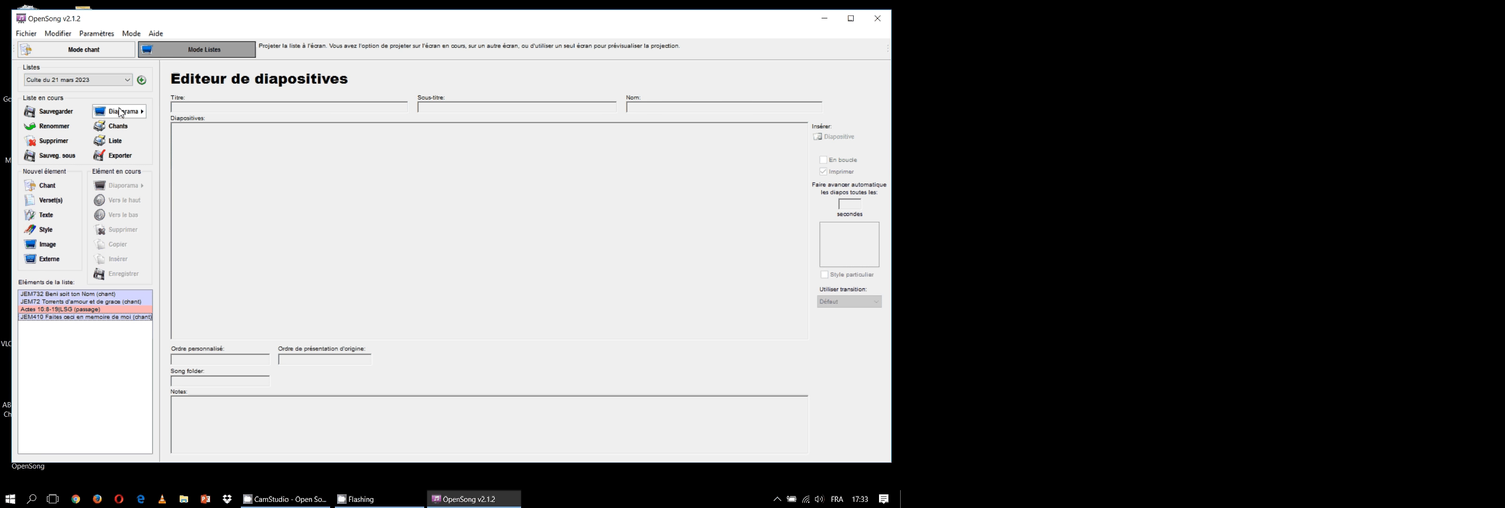
Save the current list and start its slideshow in dual-screen mode
click(56, 112)
click(121, 114)
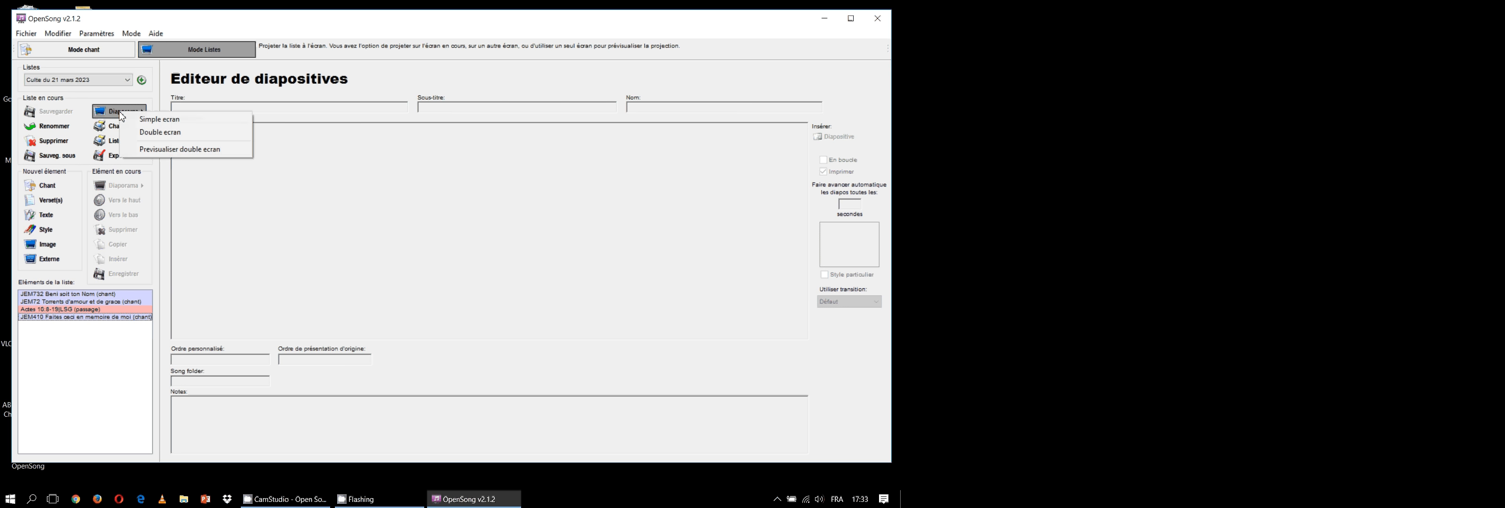
click(156, 133)
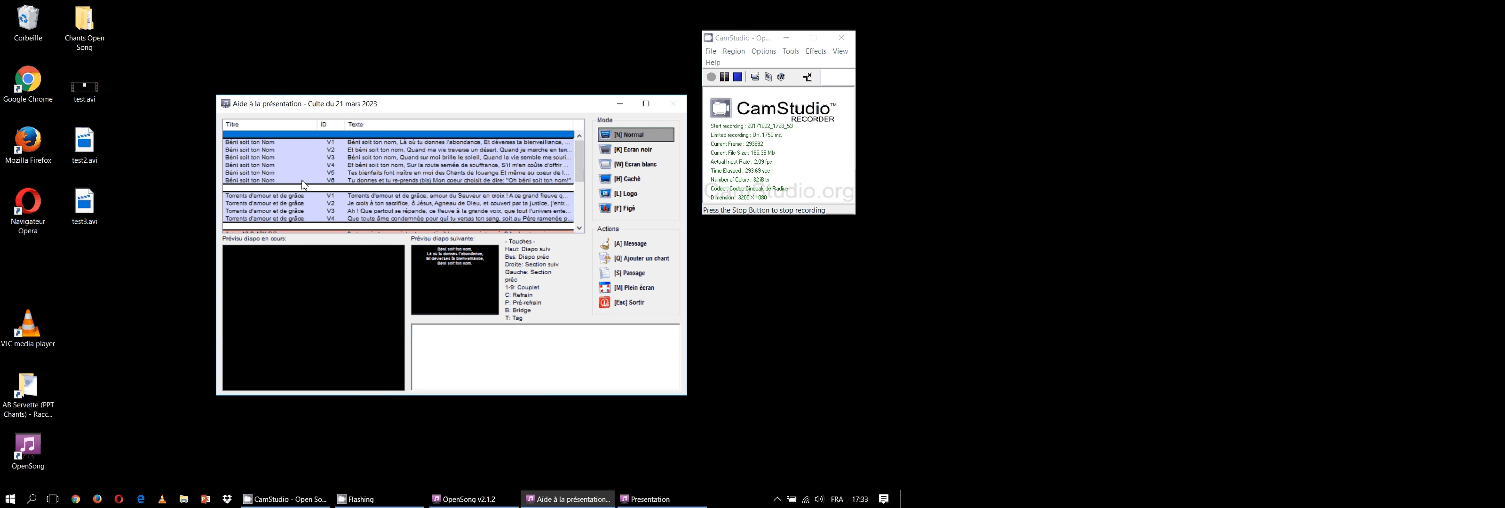
Project the verses of "Béni soit ton Nom" one after another, from V1 to V6
click(258, 142)
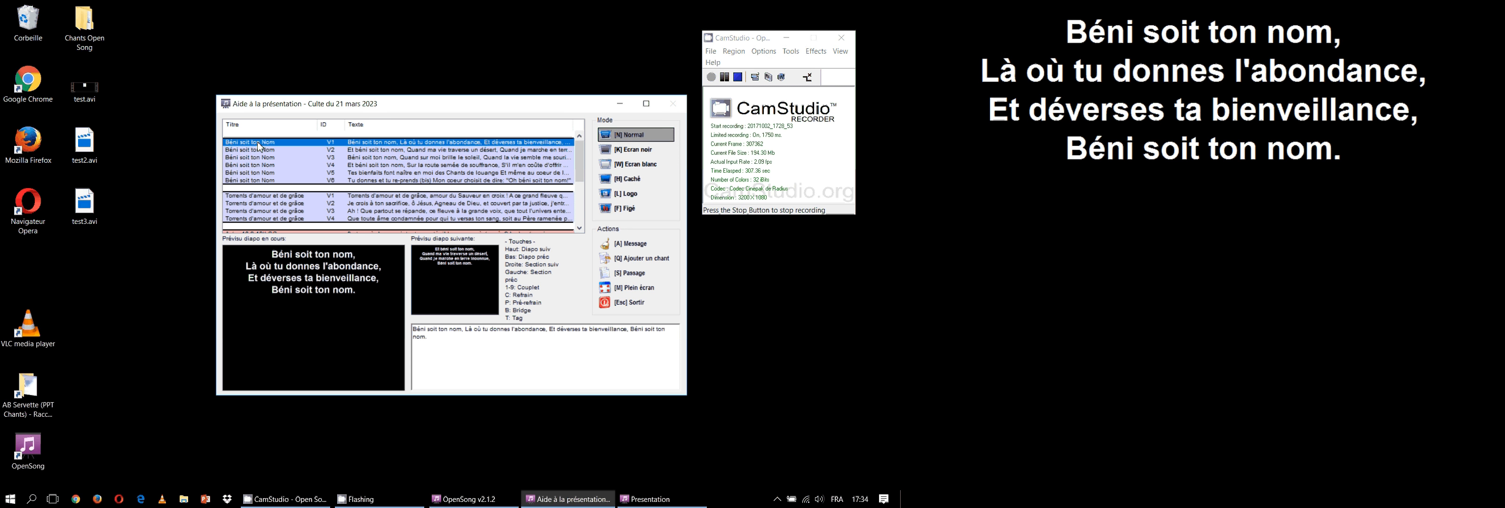
click(259, 150)
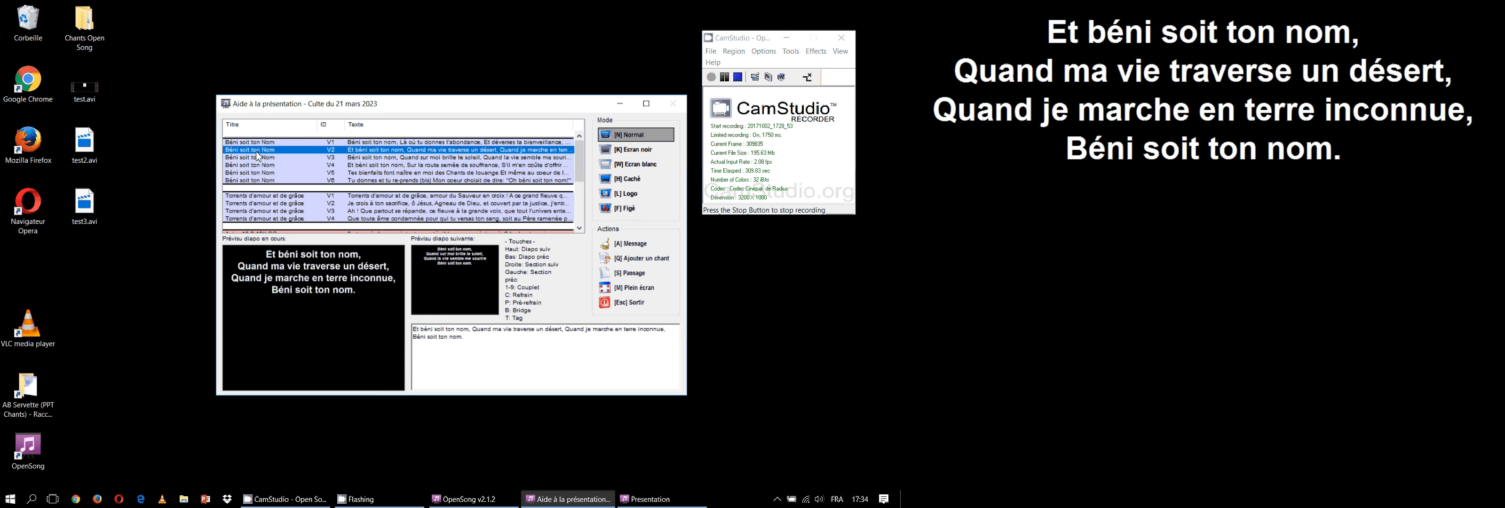
click(258, 158)
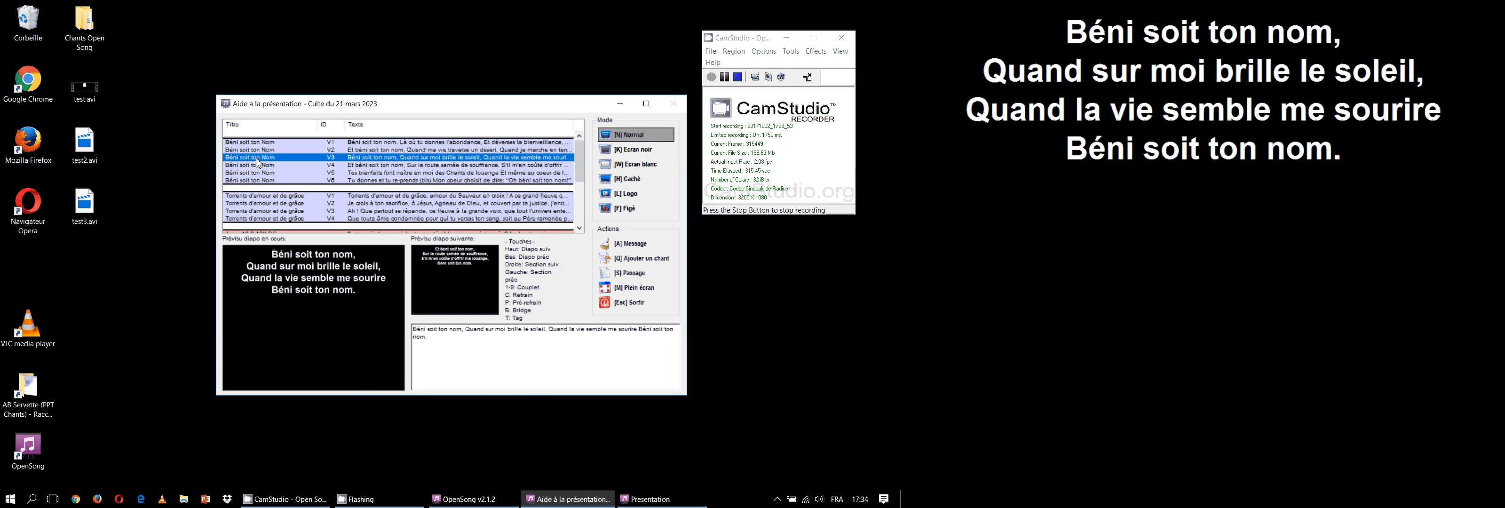
key(Down)
key(Down)
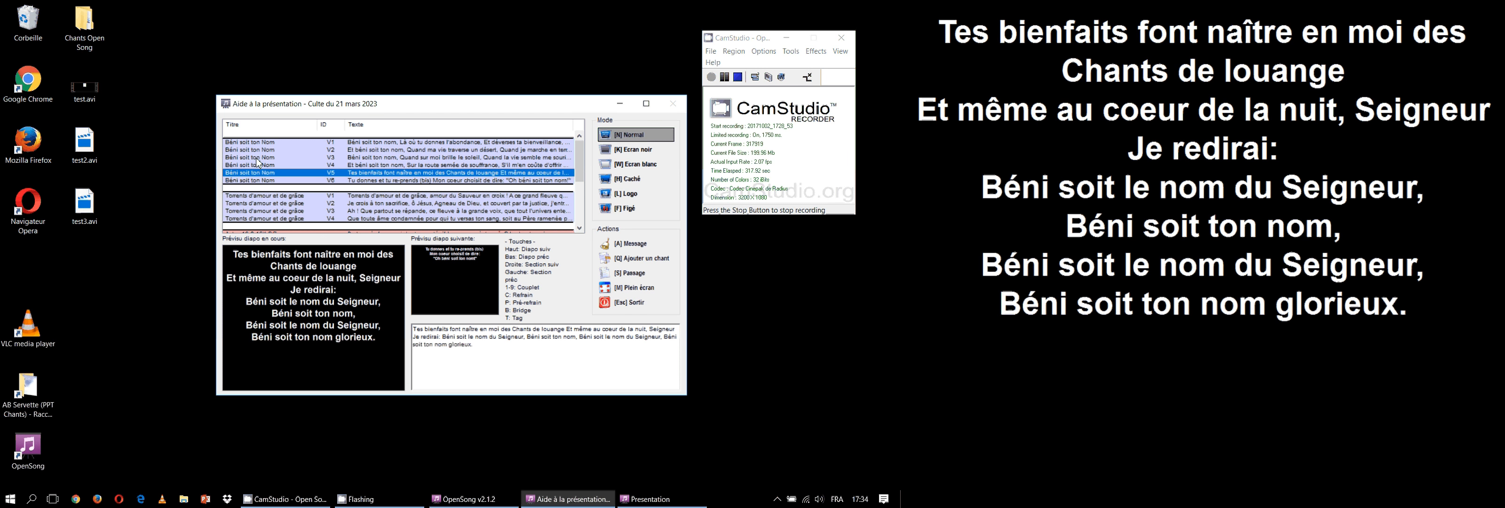
key(Down)
Advance the projection through the four verses of "Torrents d'amour et de grâce"
key(Down)
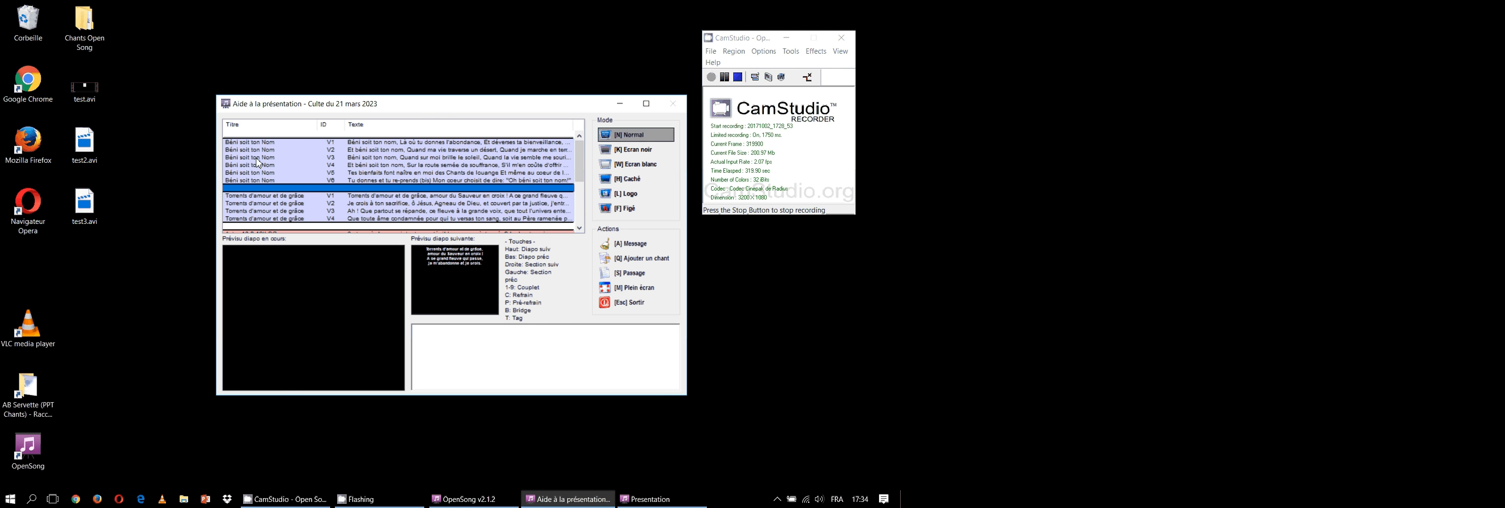
key(Down)
key(Down)
key(Down)
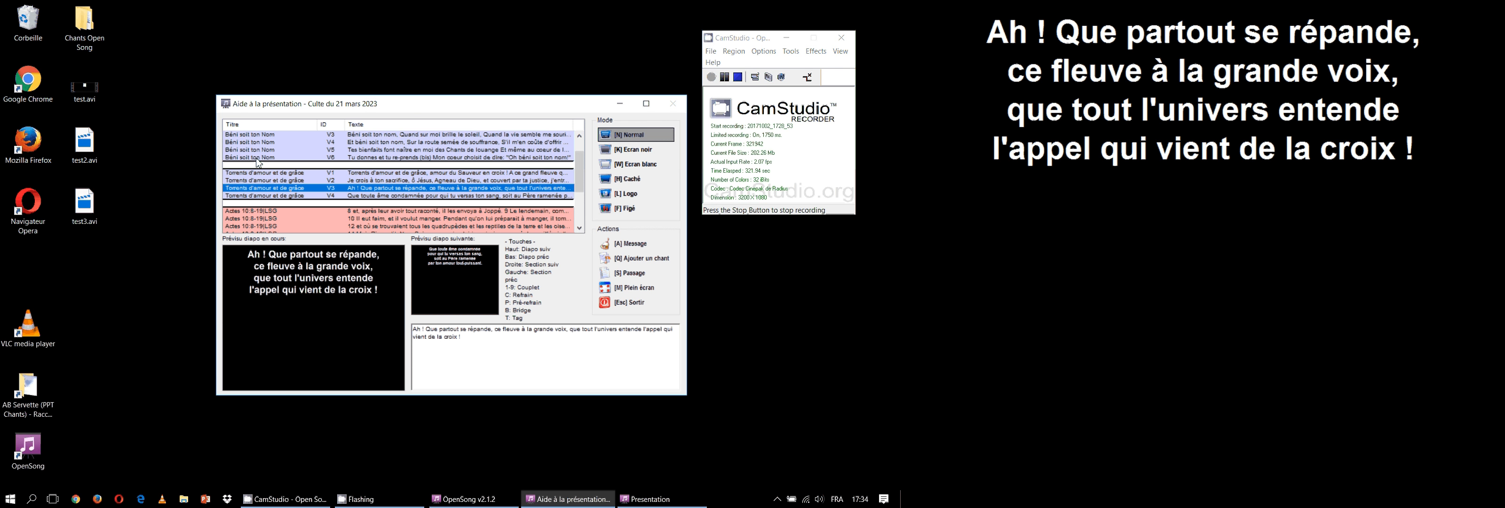
Project the slides of the Actes 10:8-19 passage in order, through to verses 18 and 19
key(Down)
key(Down)
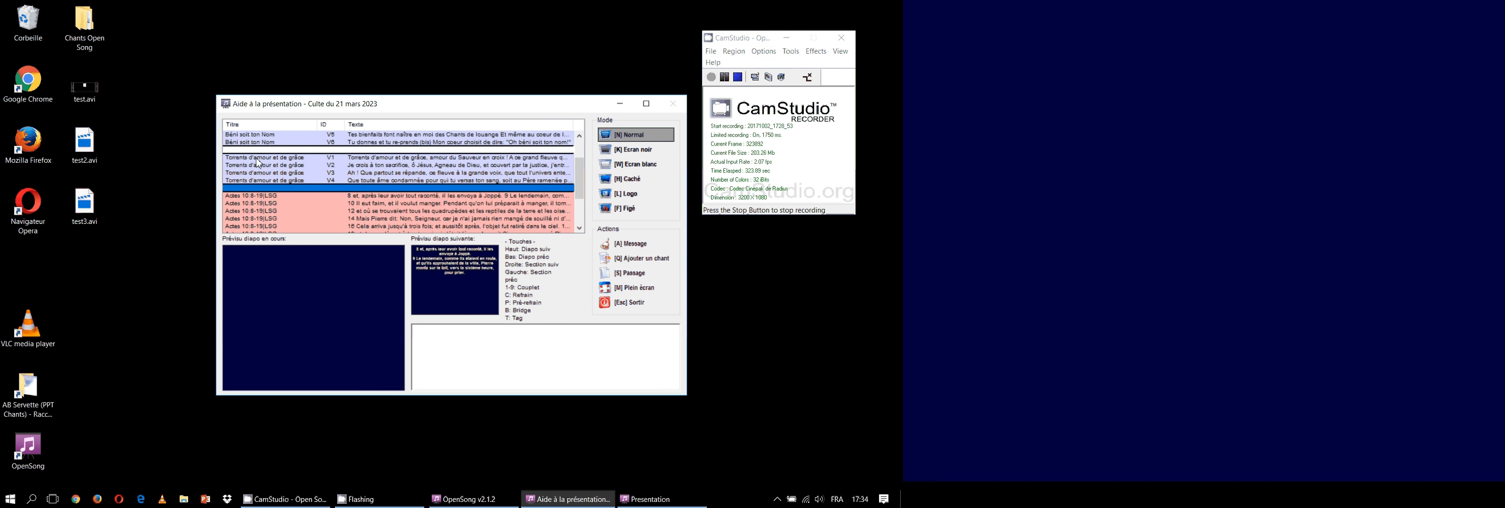
key(Down)
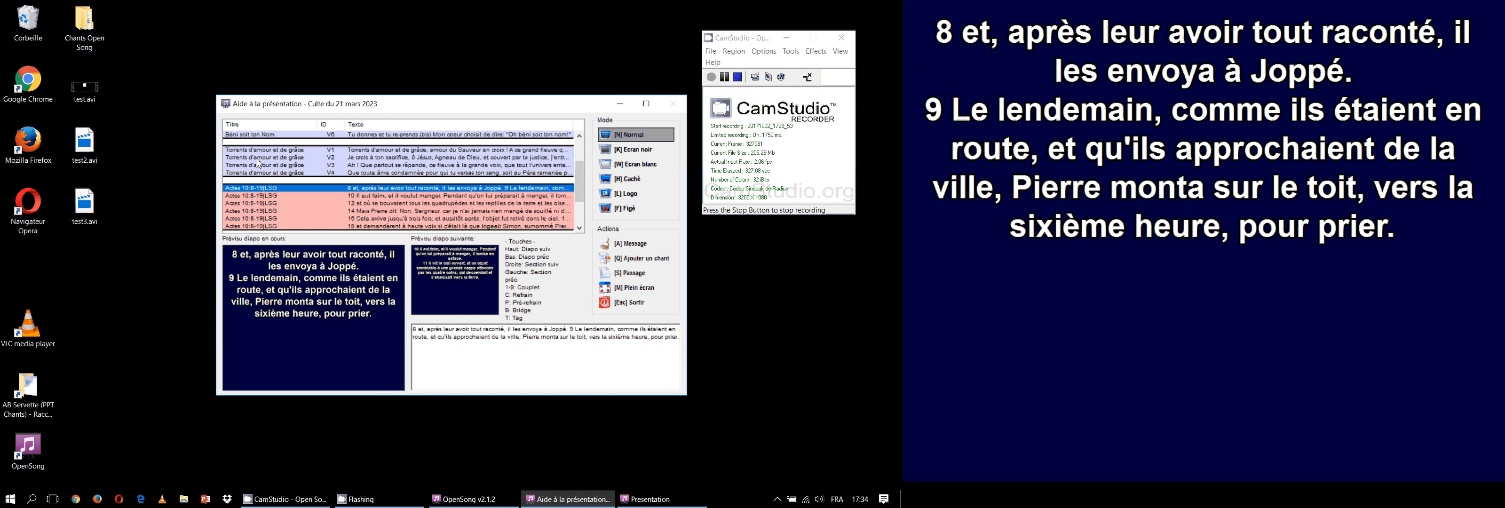
key(Down)
key(Down)
key(Down)
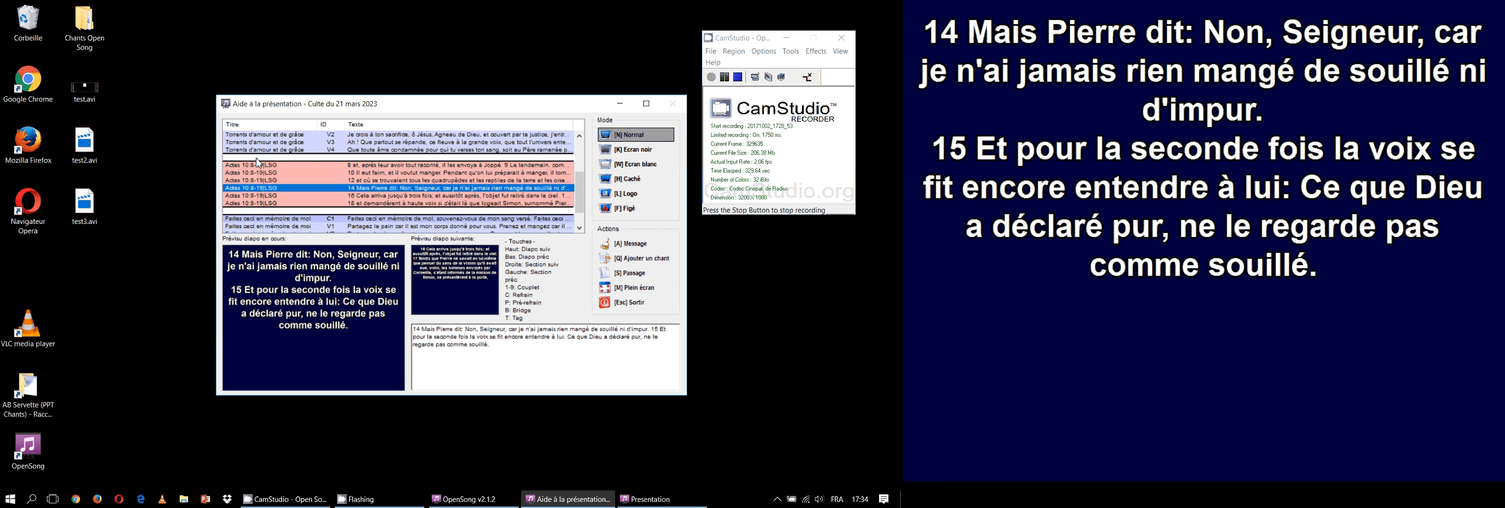
key(Down)
Advance the projection through "Faites ceci en mémoire de moi" to its final chorus
key(Down)
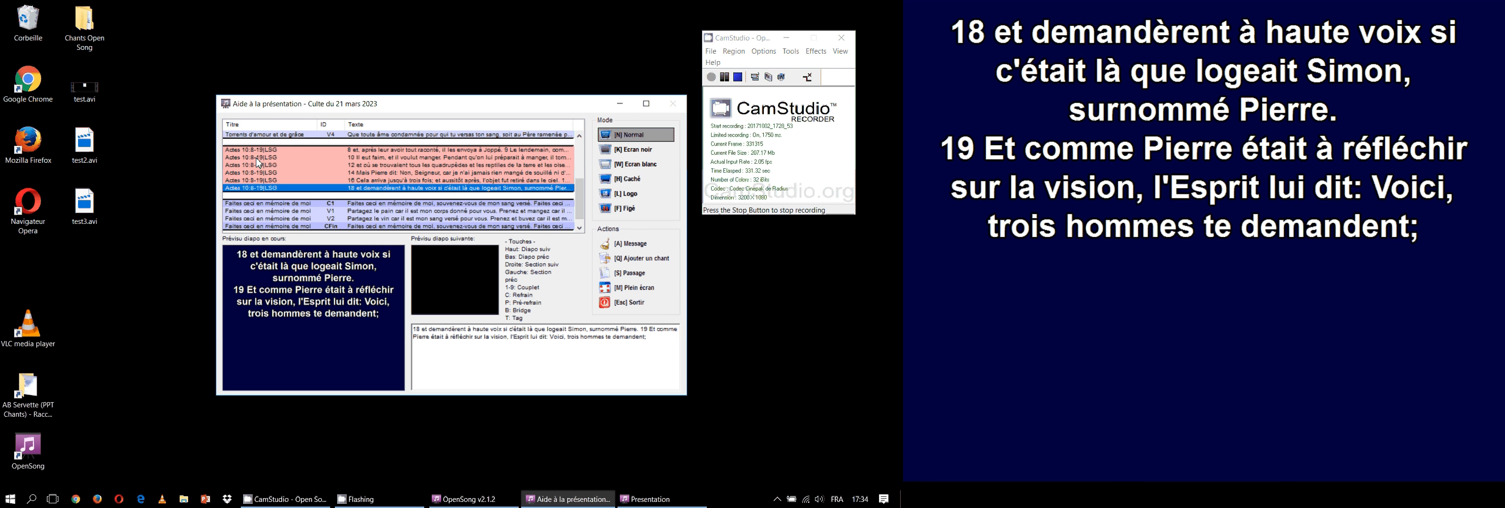
key(Down)
key(Down)
key(Down)
key(Down)
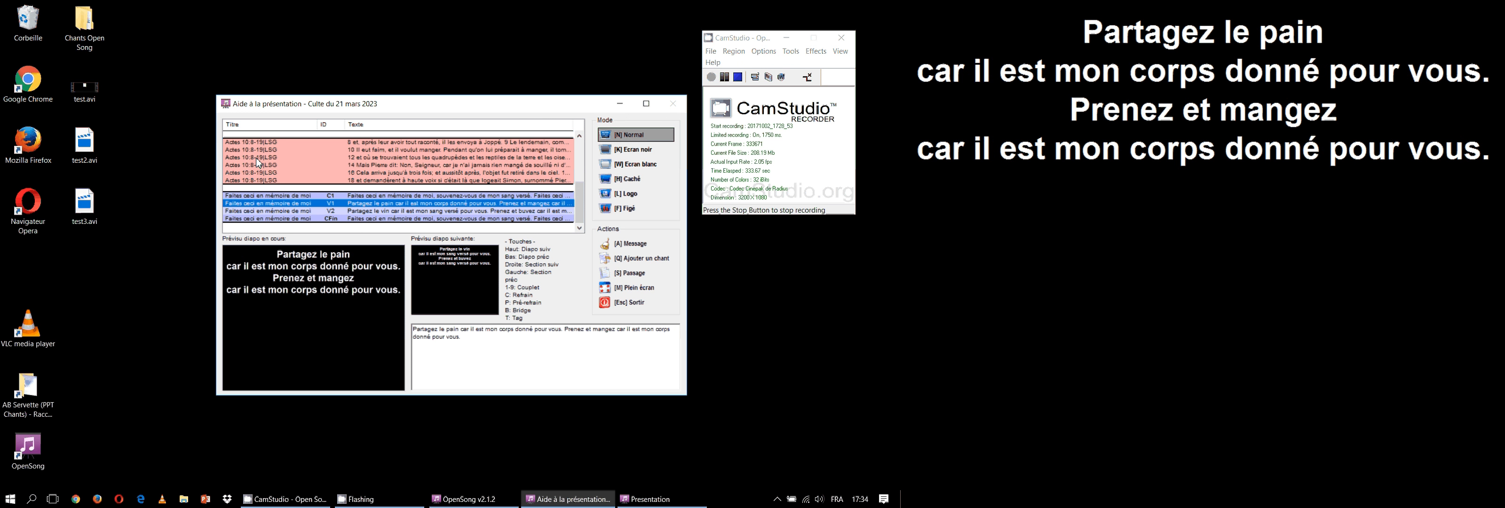
key(Down)
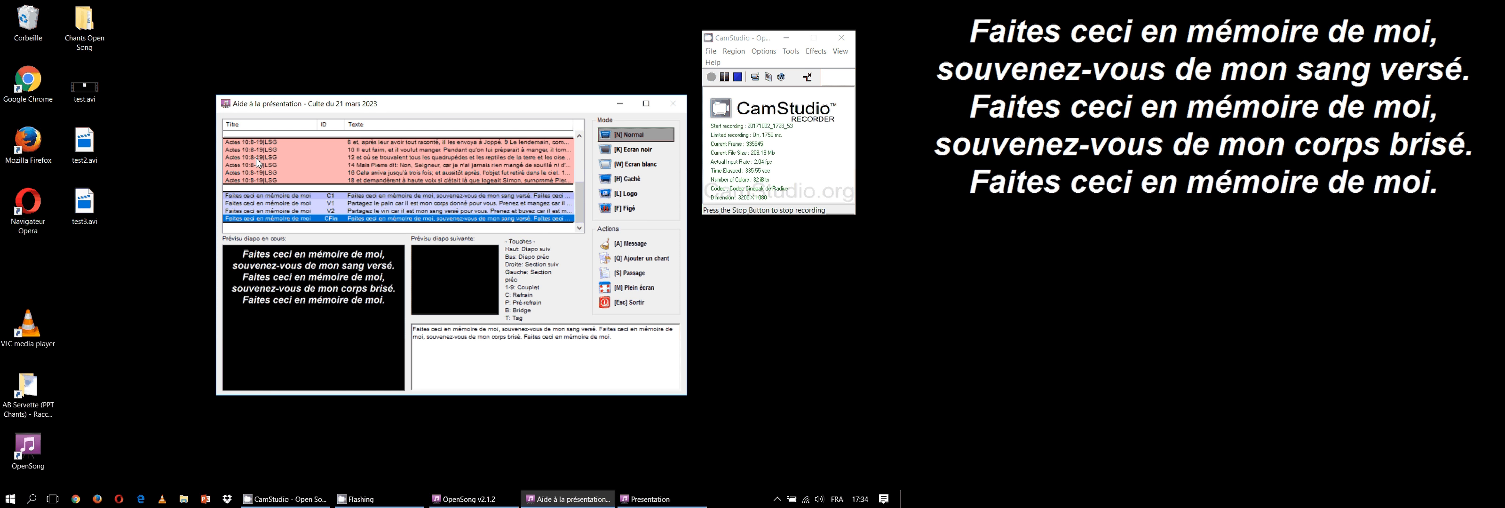
Jump directly between slides of "Faites ceci en mémoire de moi" and the Actes passage, ending on verses 14 and 15
click(285, 196)
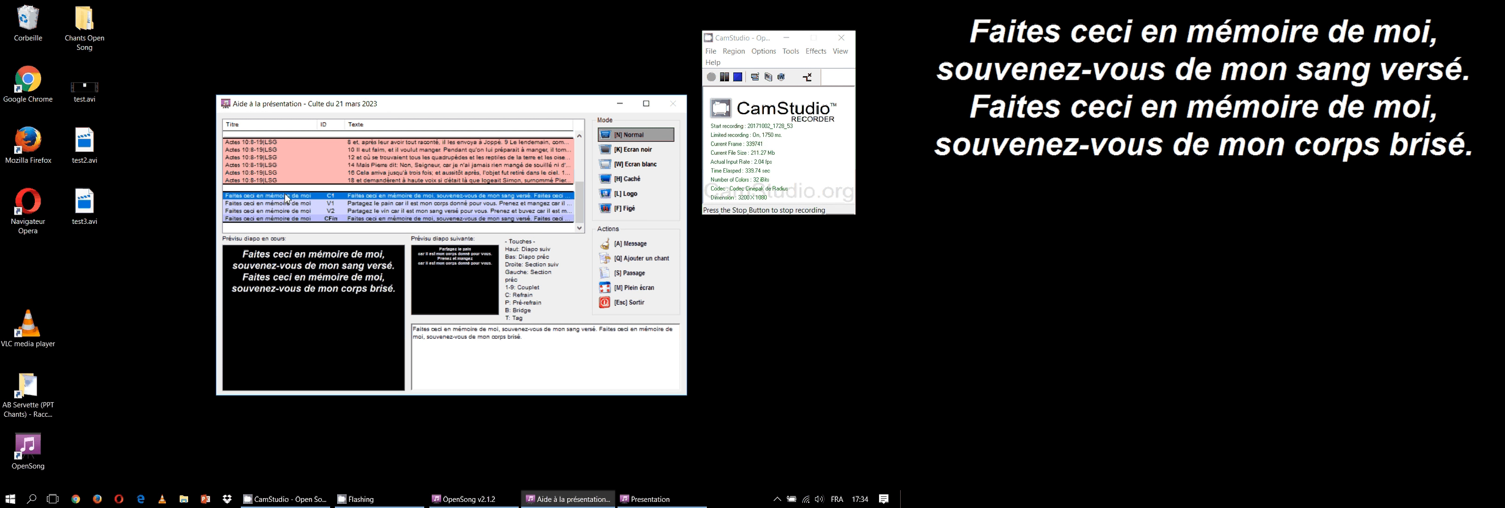
click(292, 218)
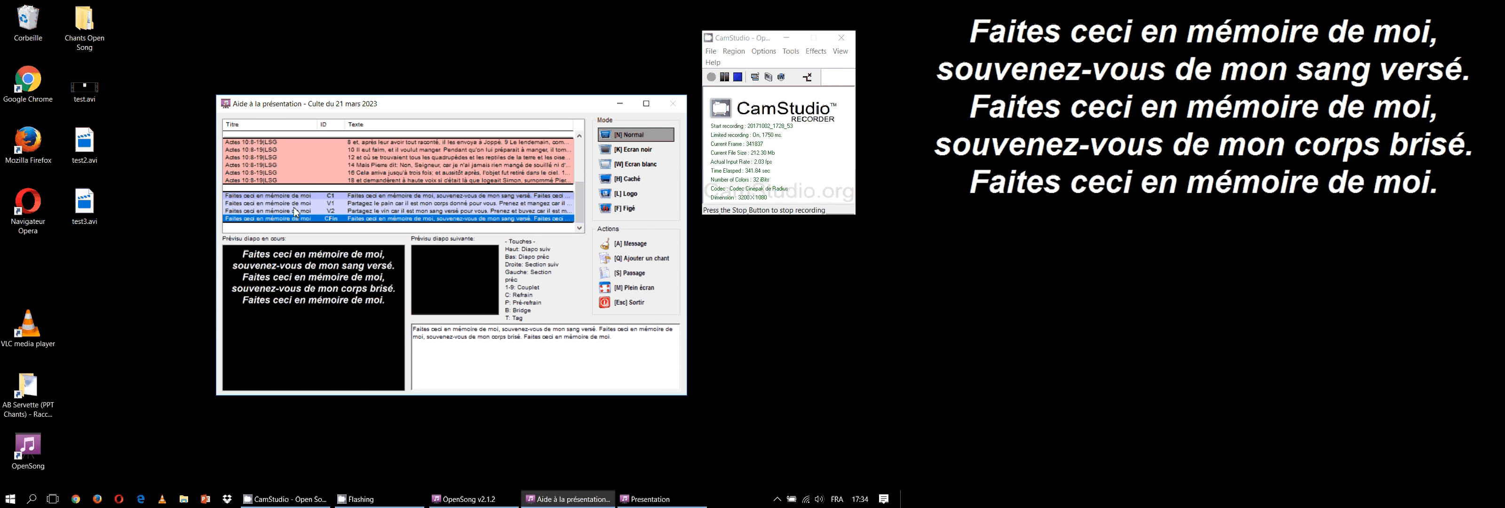
click(296, 211)
click(294, 150)
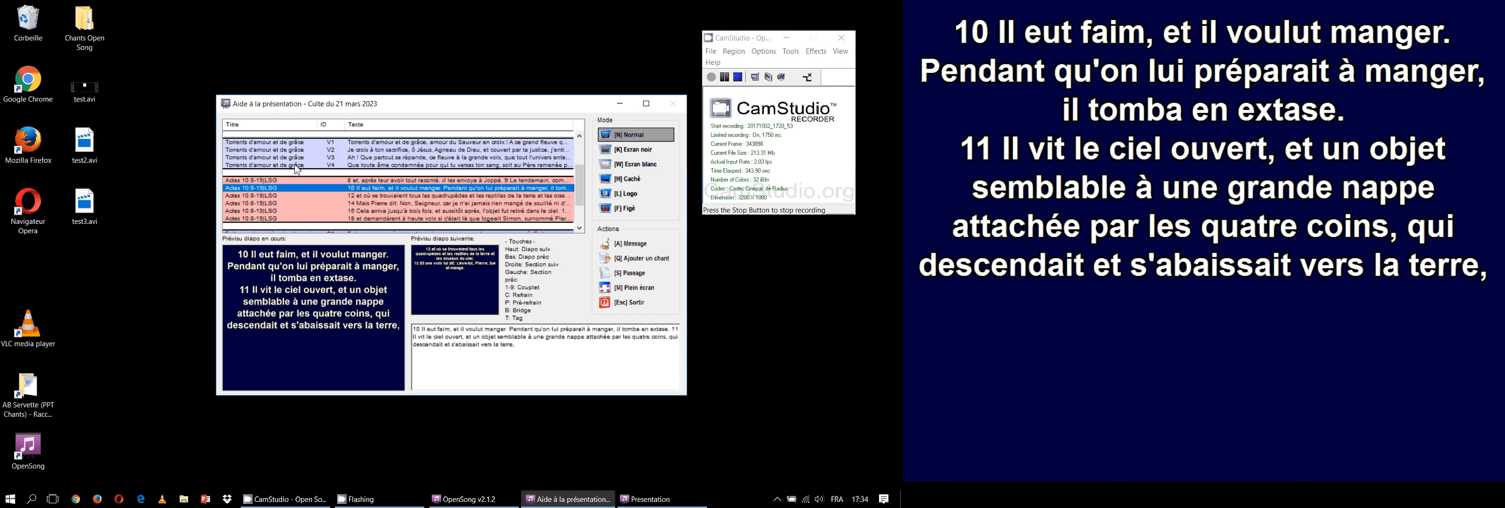
click(298, 203)
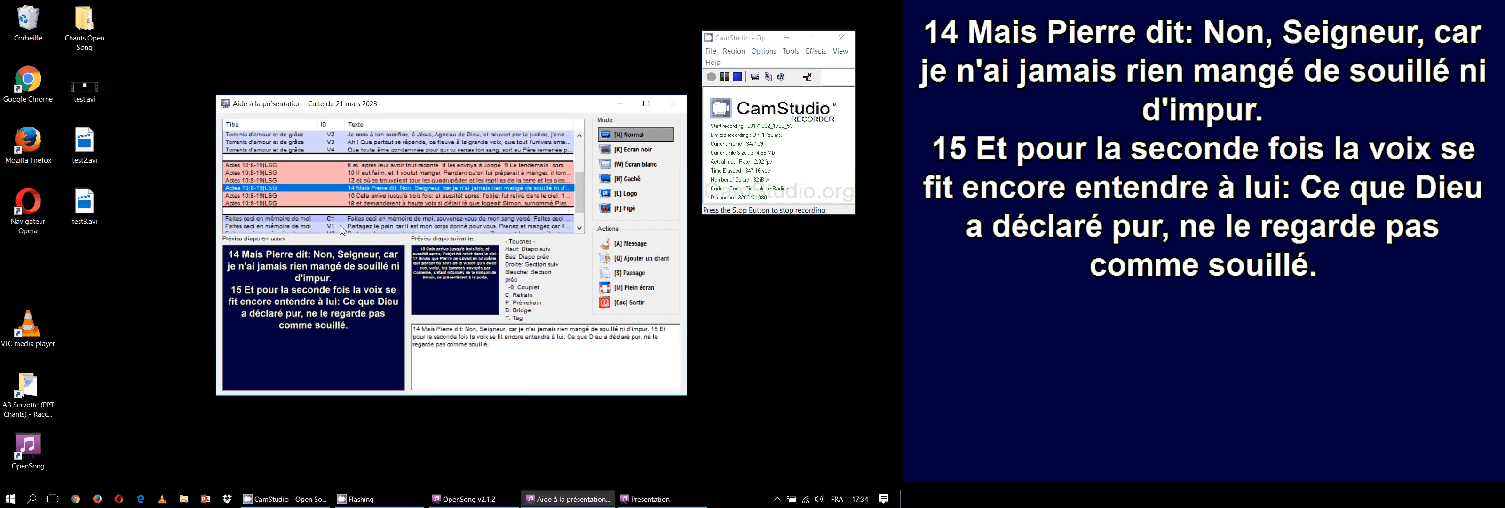
Switch the projection display to a black screen, a white screen and then the hidden-text mode
click(620, 153)
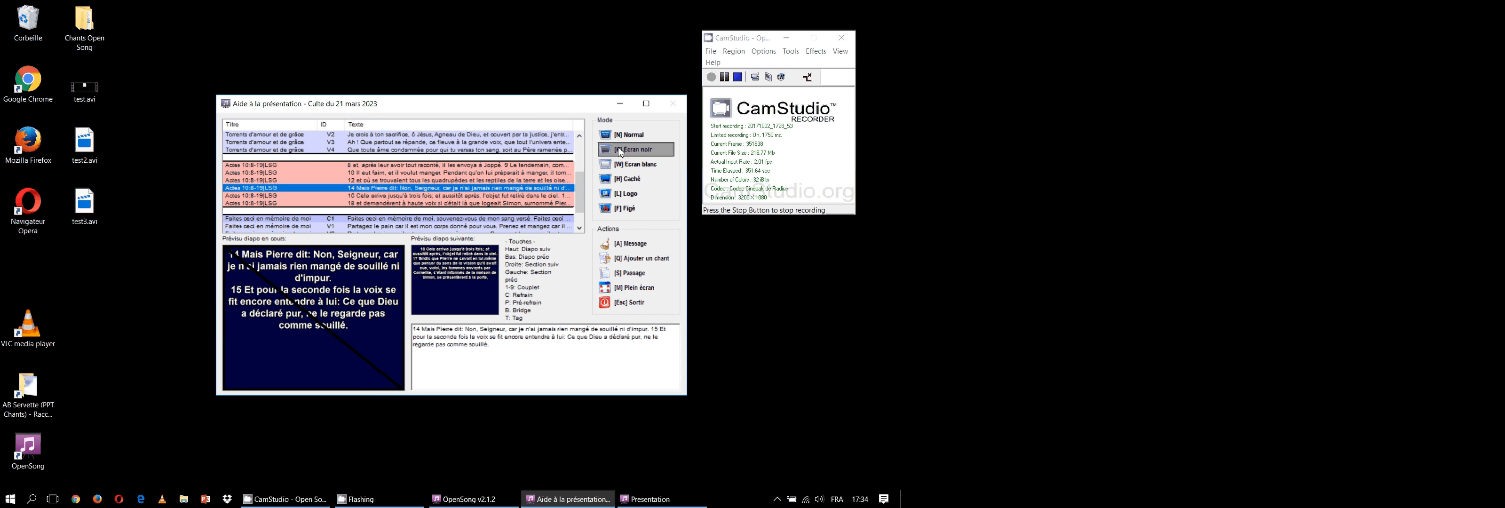
click(620, 165)
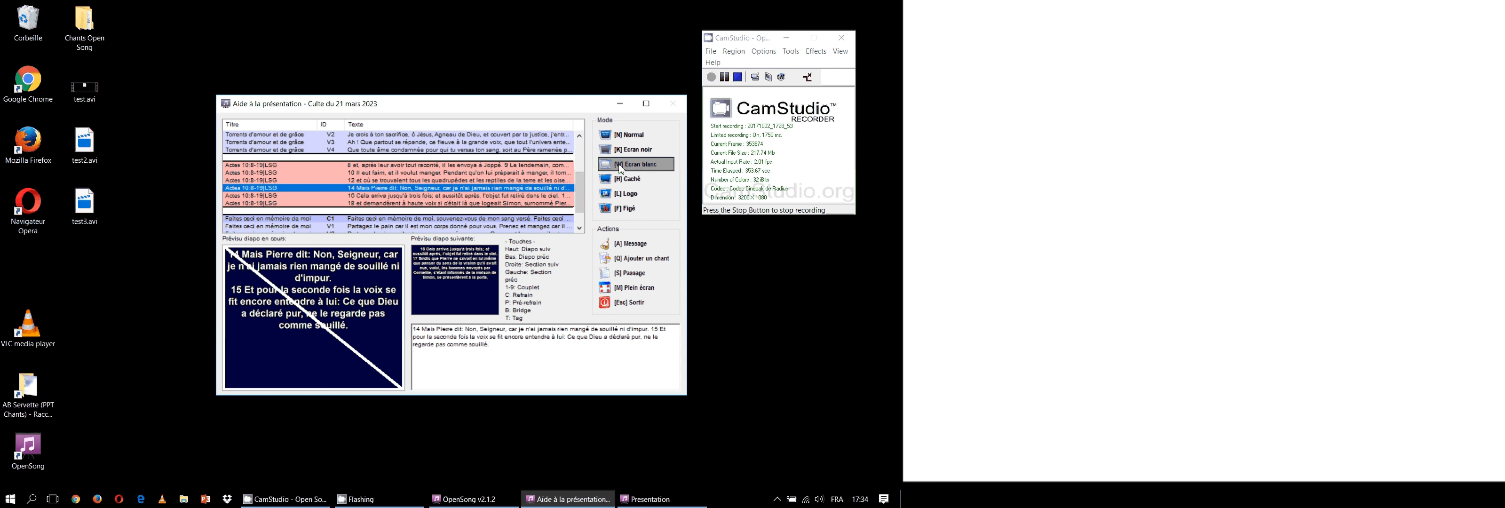
click(620, 182)
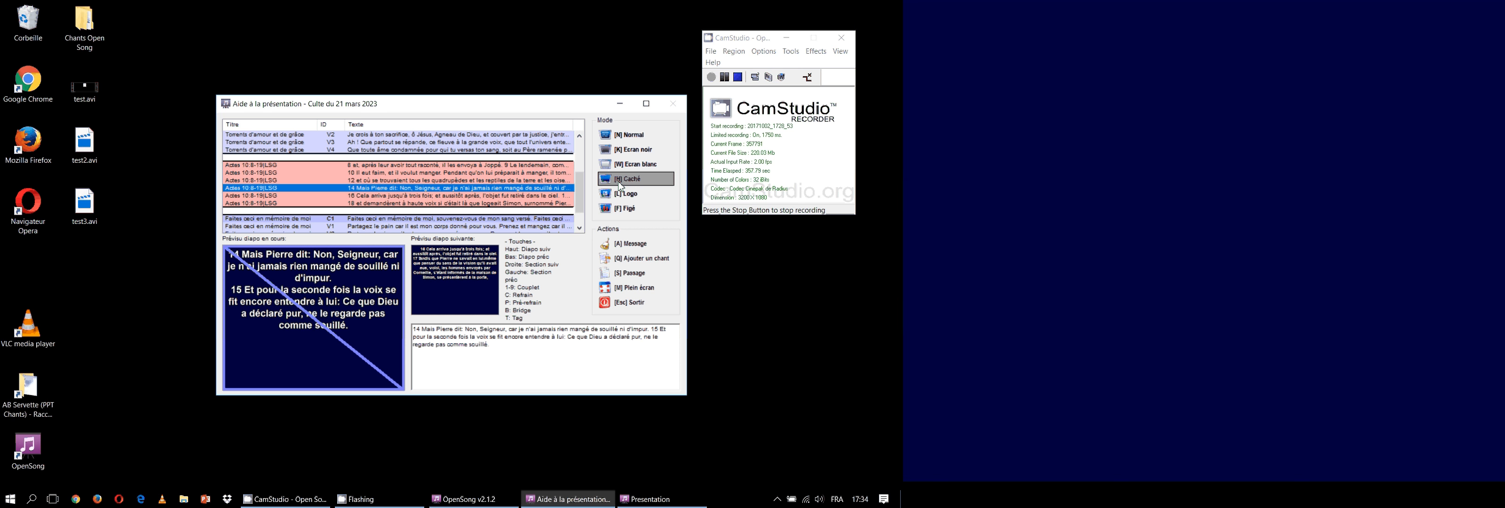
Display the logo on the projection screen and return it to normal mode
click(620, 196)
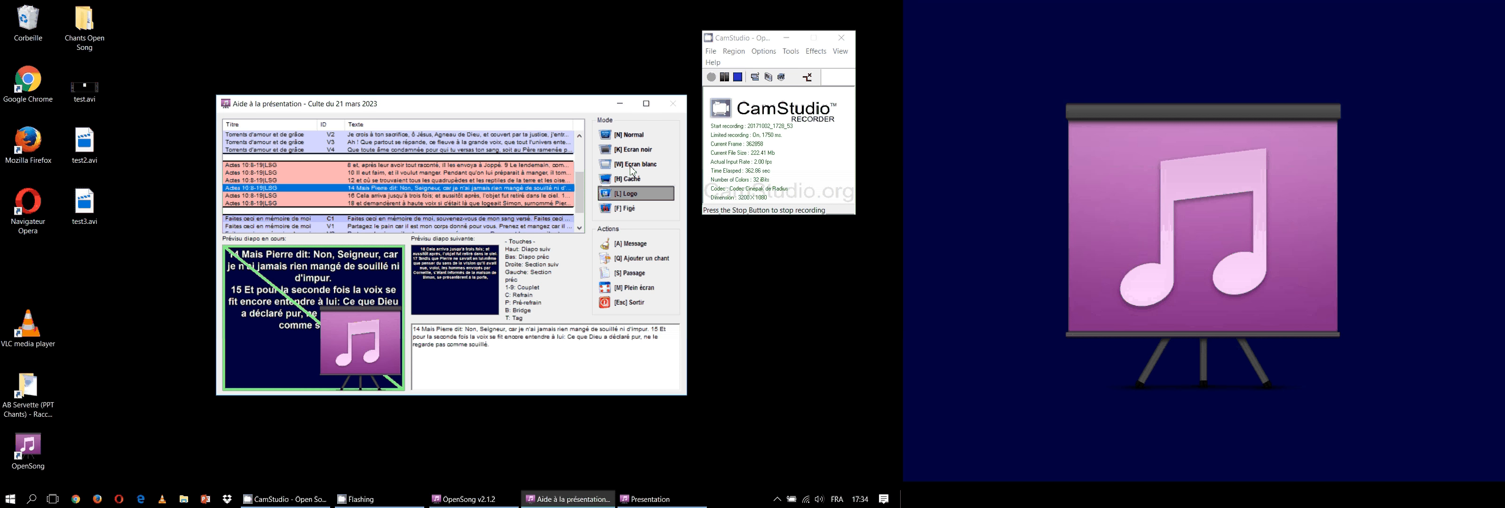
click(629, 135)
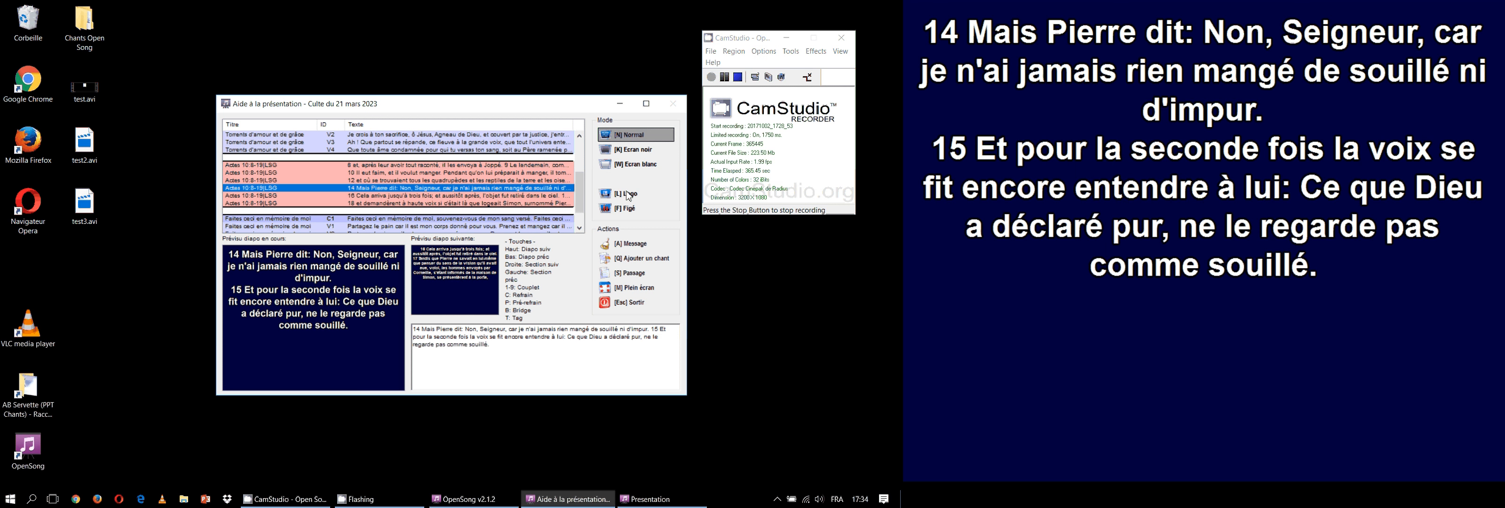
Freeze the projection, select the opening chorus of "Faites ceci en mémoire de moi", and release it by returning to normal mode
click(625, 211)
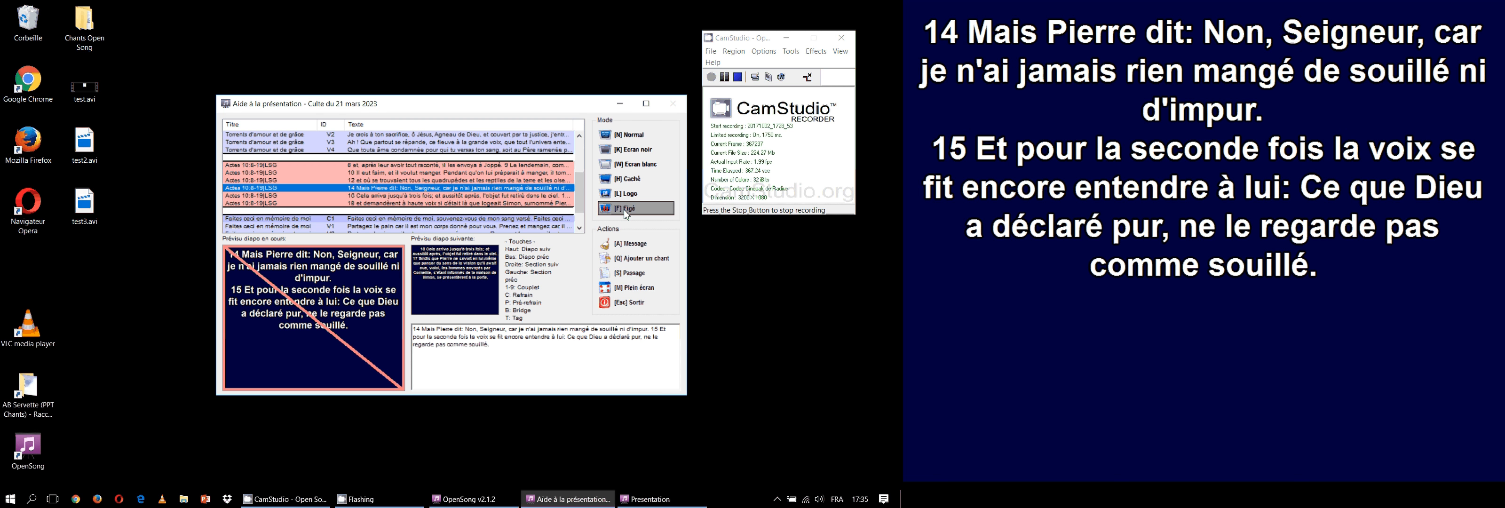
click(474, 220)
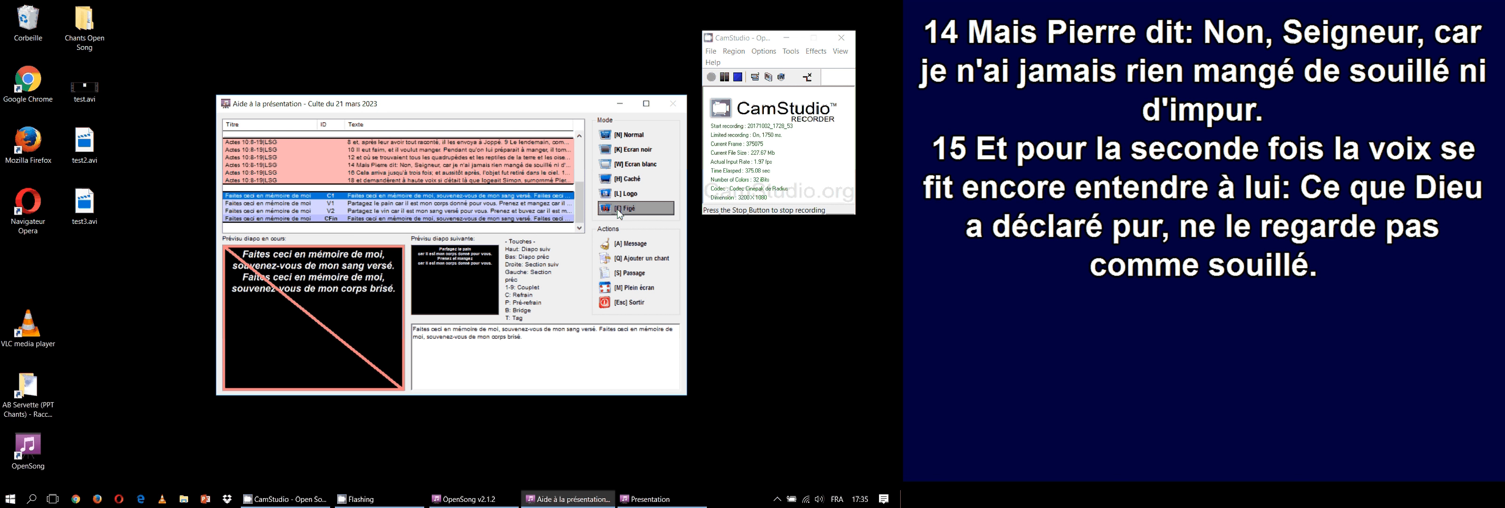
key(n)
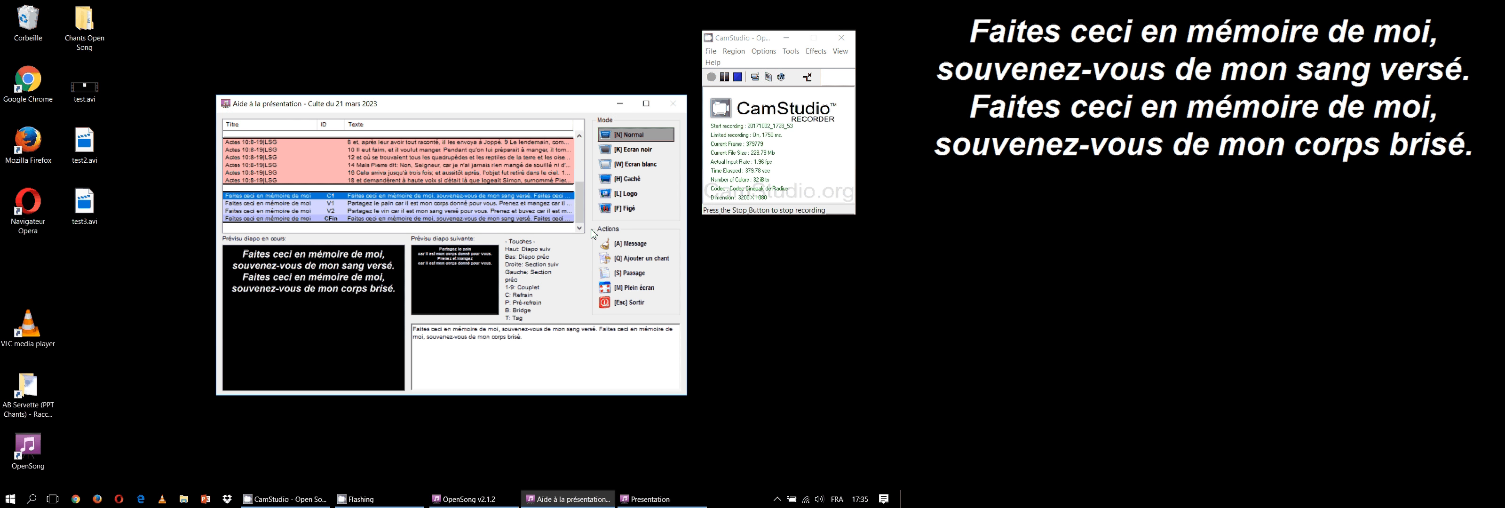
Add the passage Romains 5:7-8 in the LSG version to the running presentation and close the Bible lookup
click(642, 275)
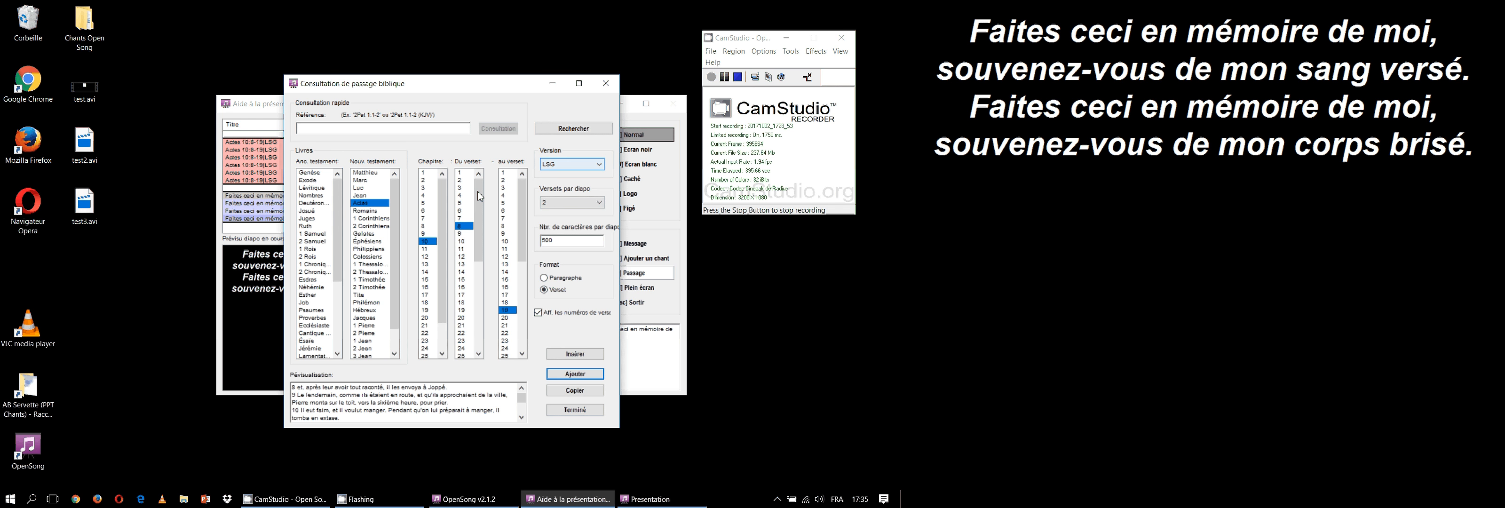
click(382, 211)
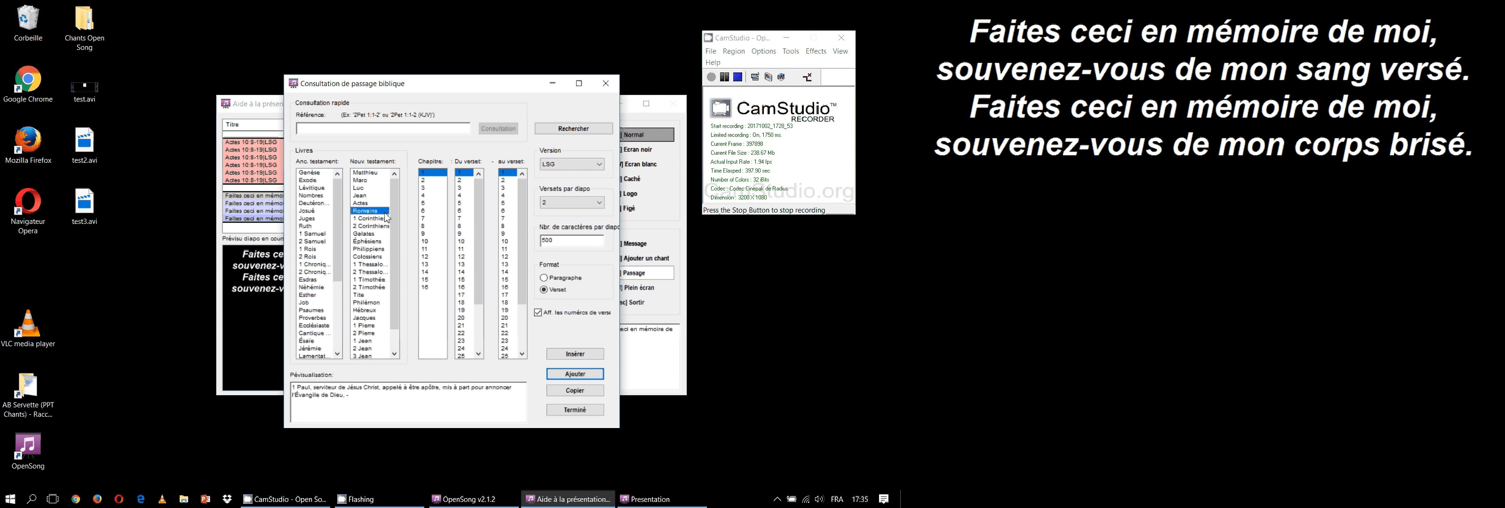
click(438, 204)
click(470, 217)
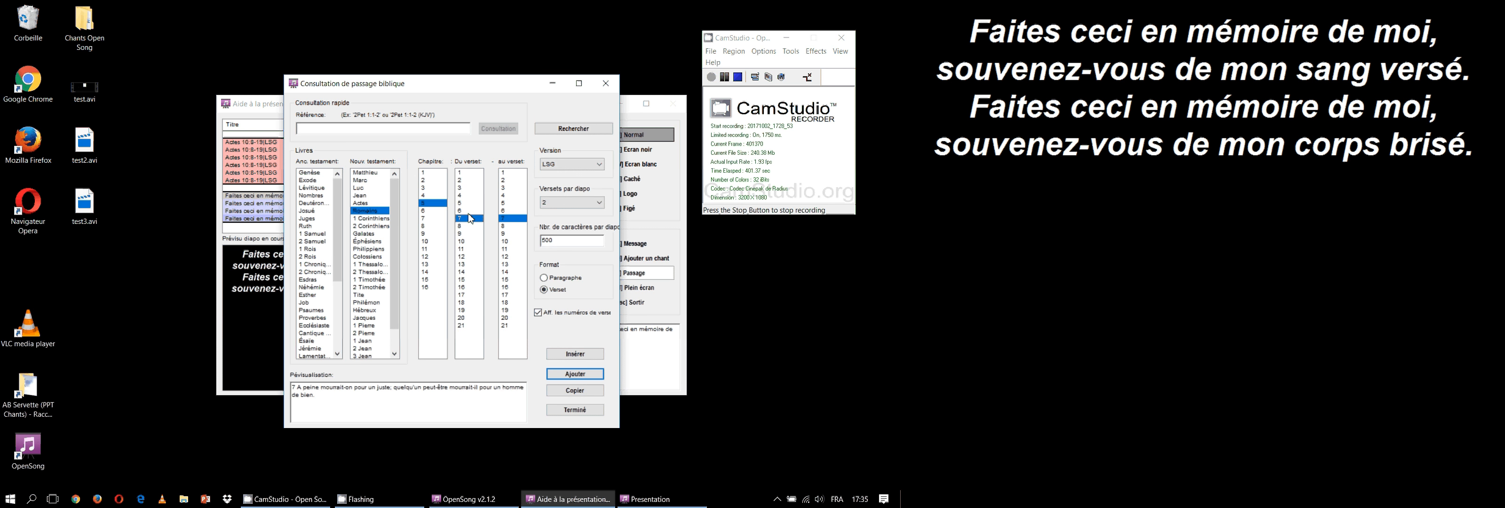
click(508, 226)
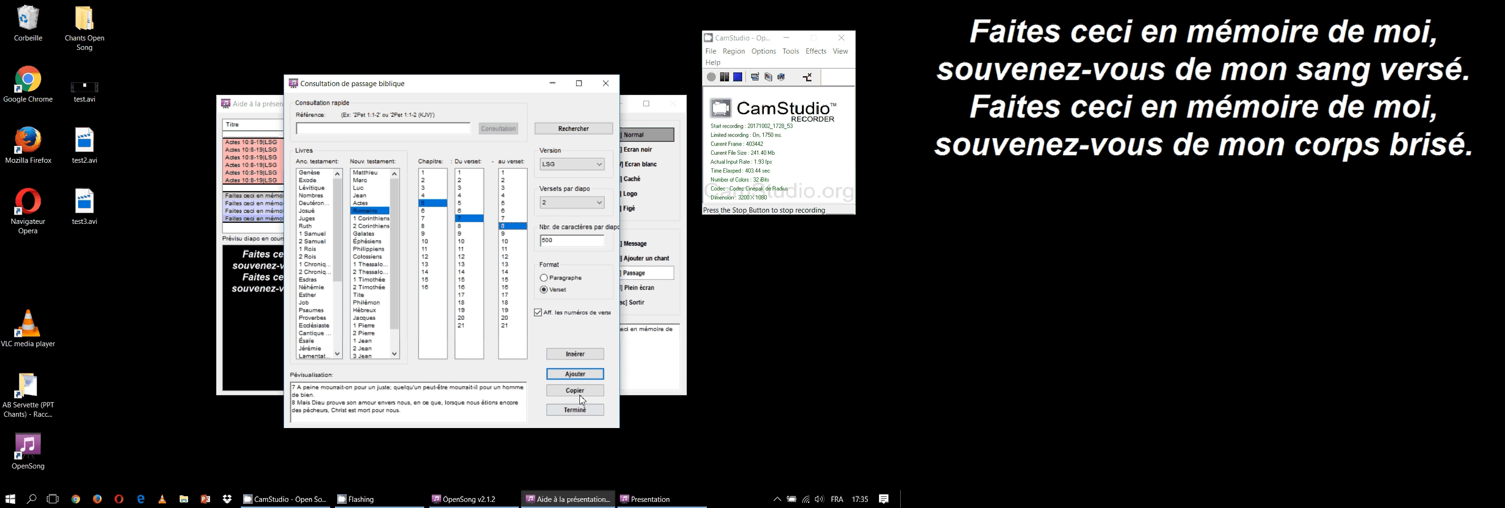
click(575, 374)
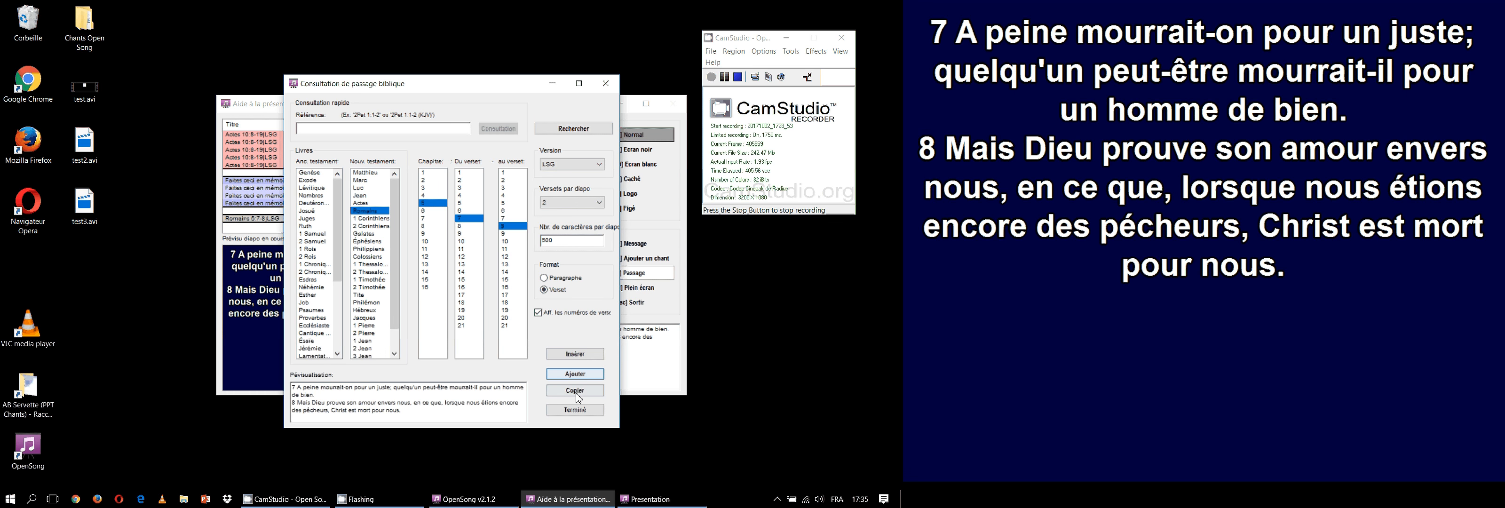
click(581, 411)
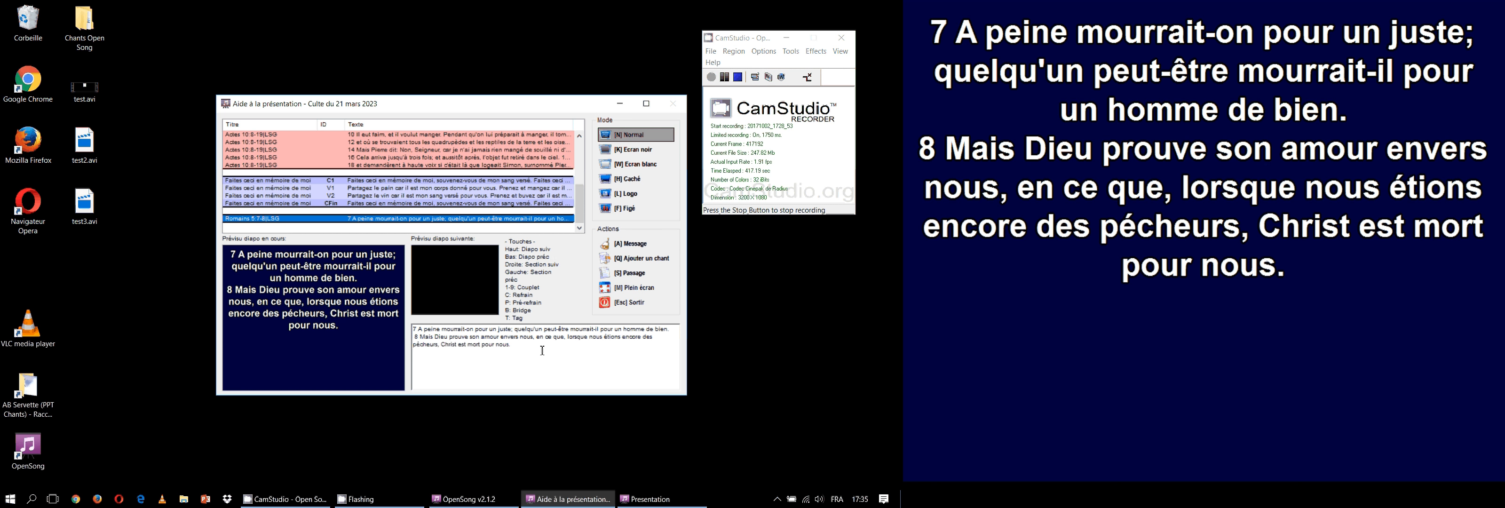
Exit the presentation and delete the list "Culte du 21 mars 2023"
click(641, 305)
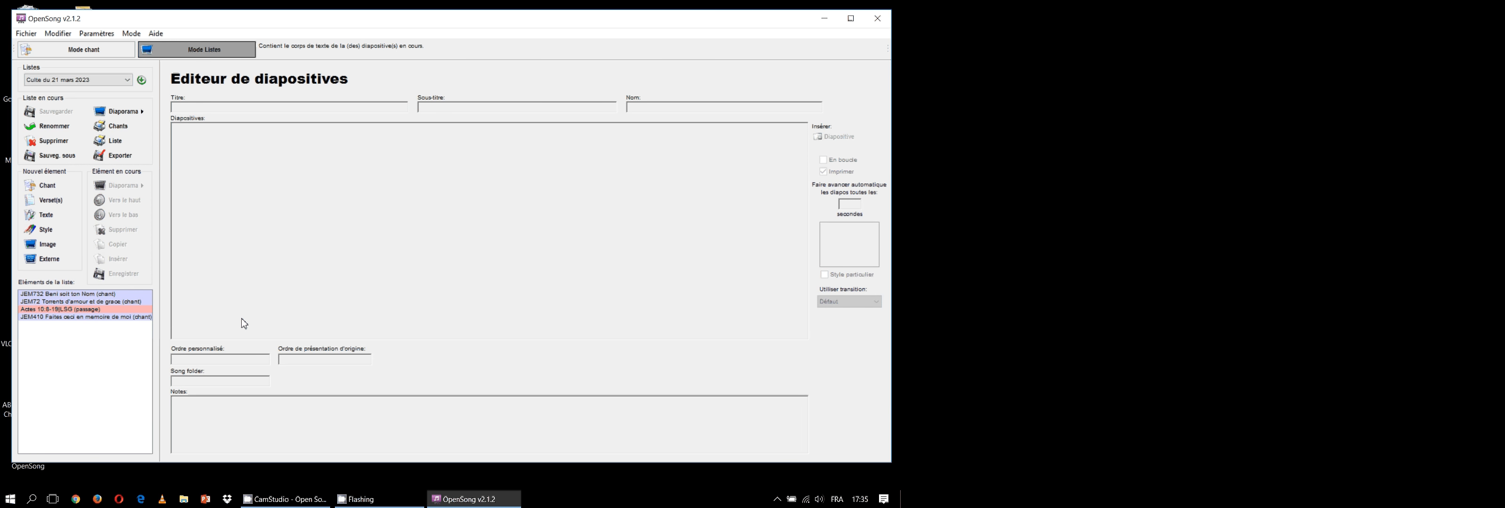
click(89, 378)
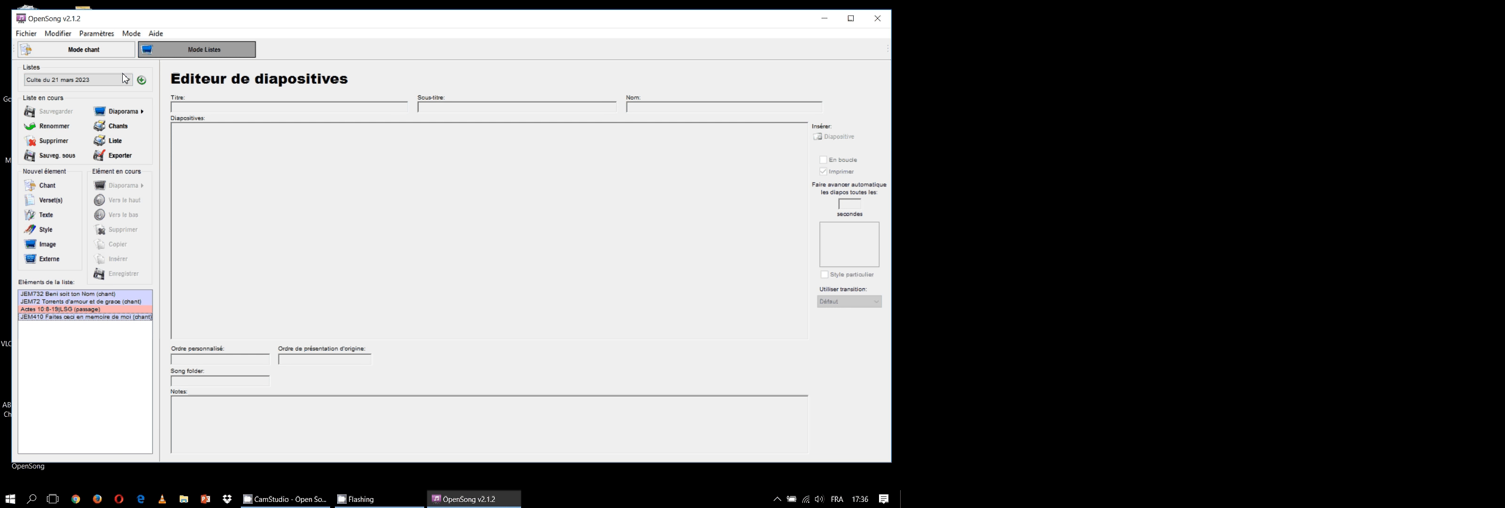
click(53, 141)
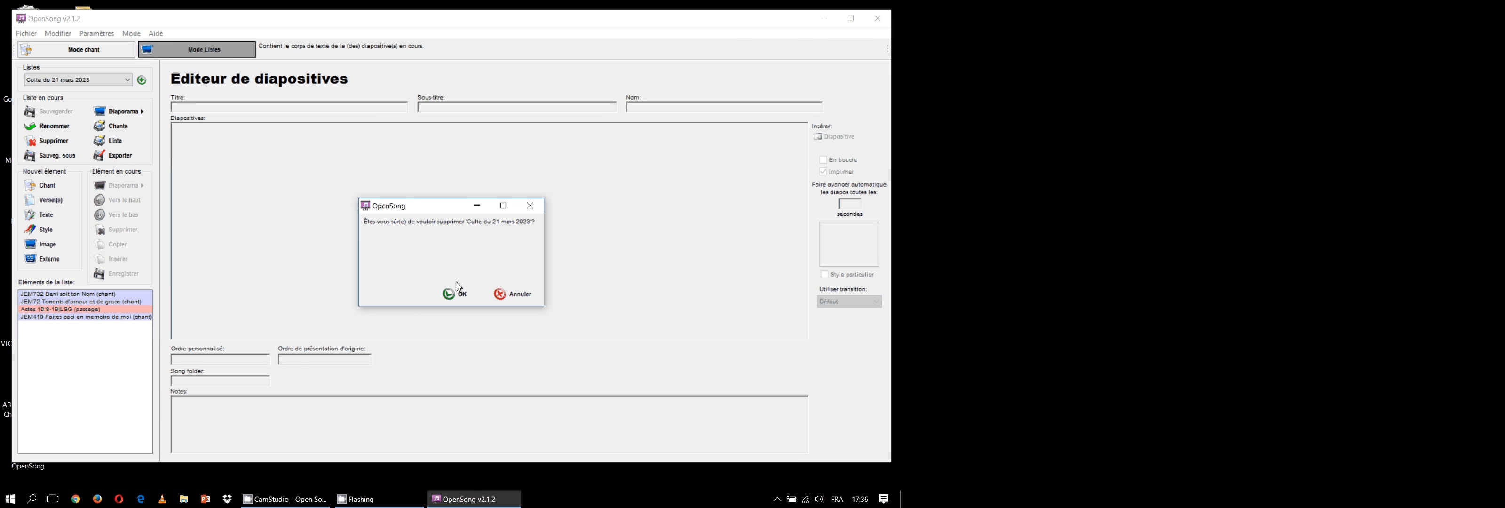
click(456, 293)
Load the remaining "Culte du 1 janvier" list and delete it, confirming the deletion
click(110, 84)
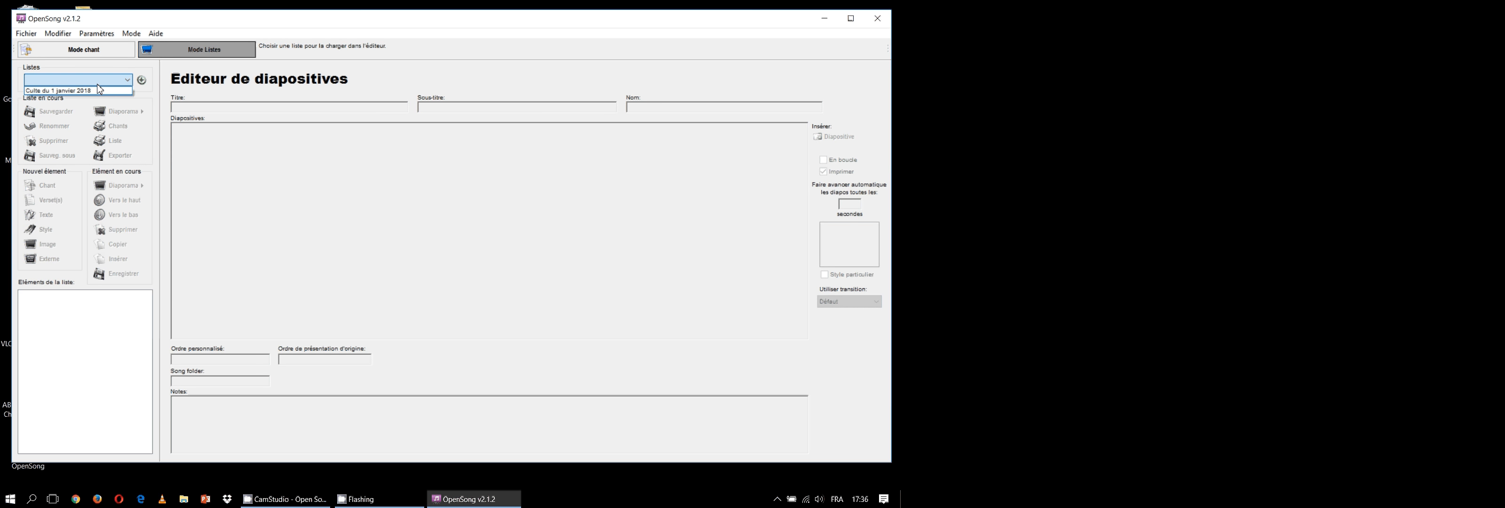
click(88, 92)
click(54, 143)
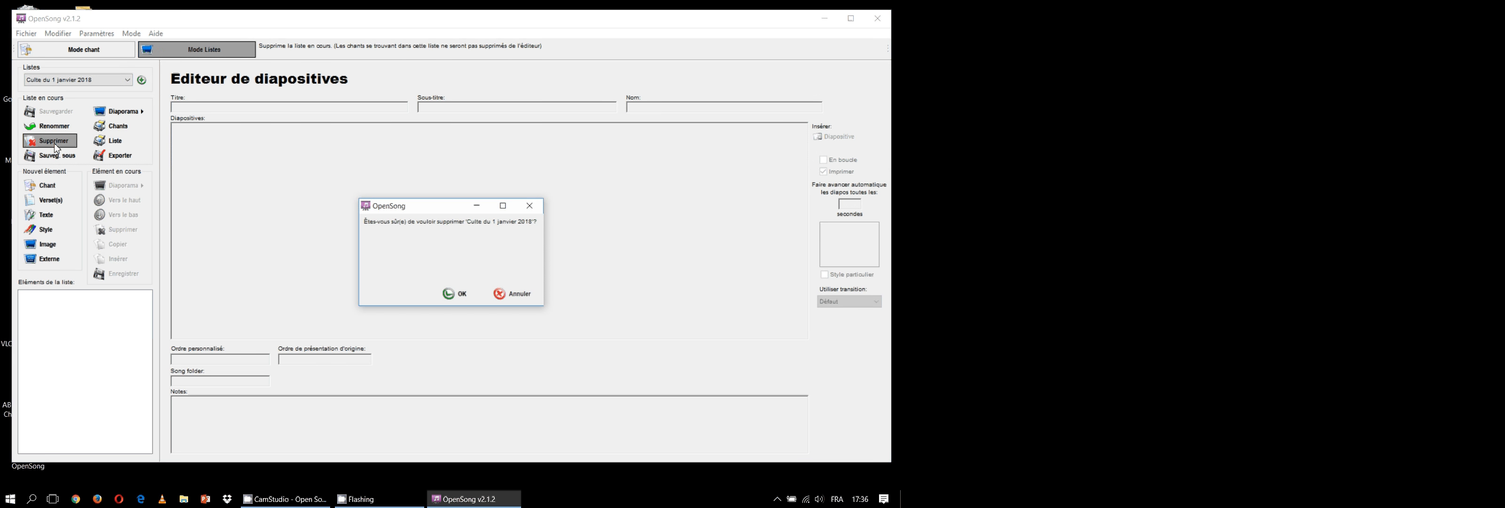
click(456, 293)
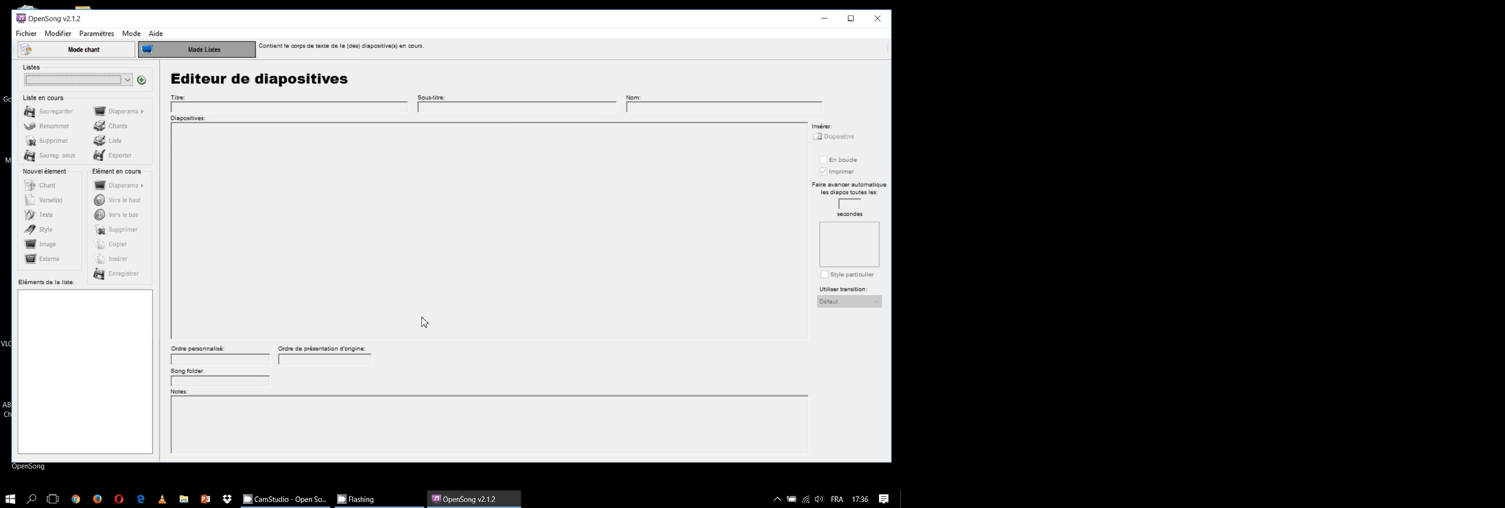
click(302, 498)
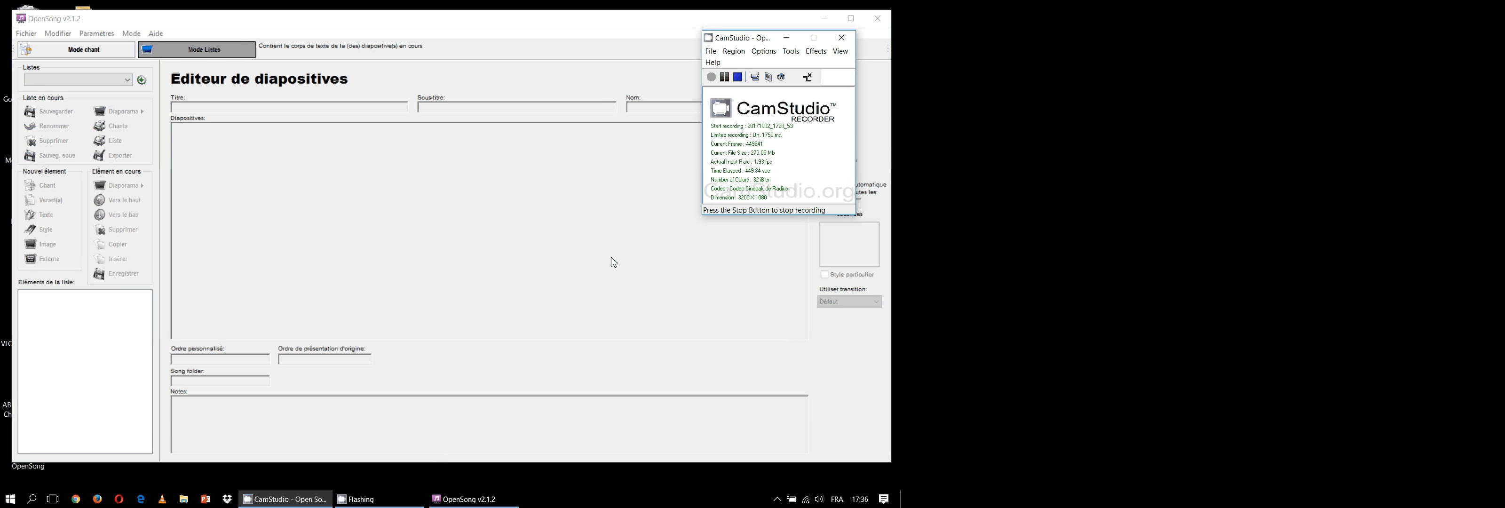